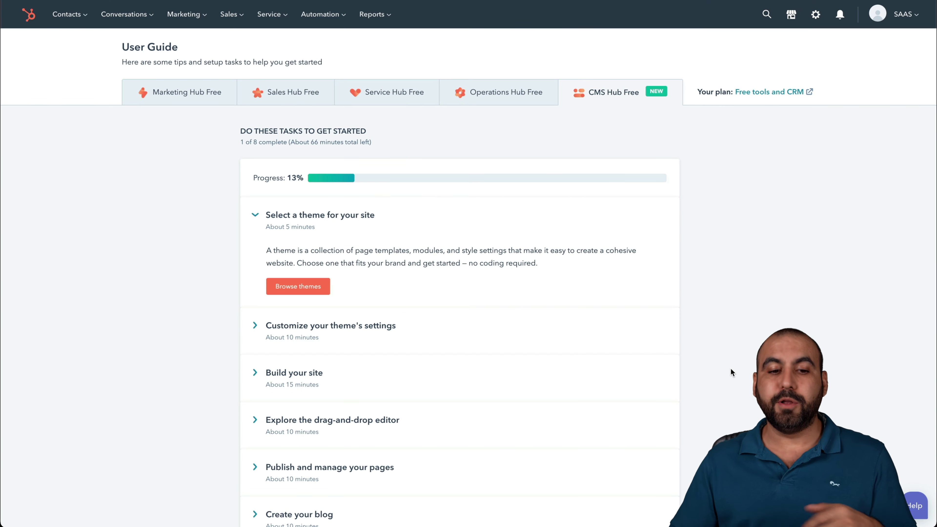
# Step: Open the free Infinity theme by MakeWebBetter from the marketplace themes and bring up its Order Summary
pyautogui.scroll(-3, 730, 368)
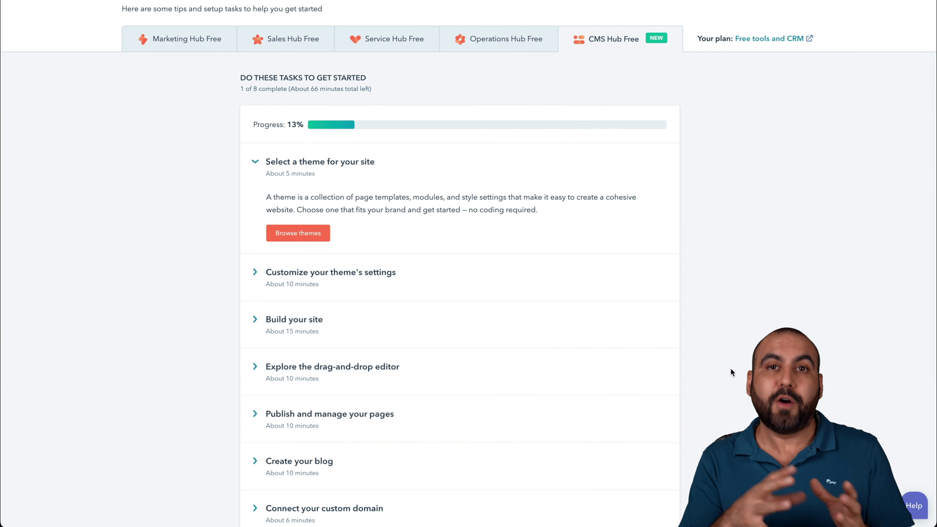
pyautogui.click(319, 234)
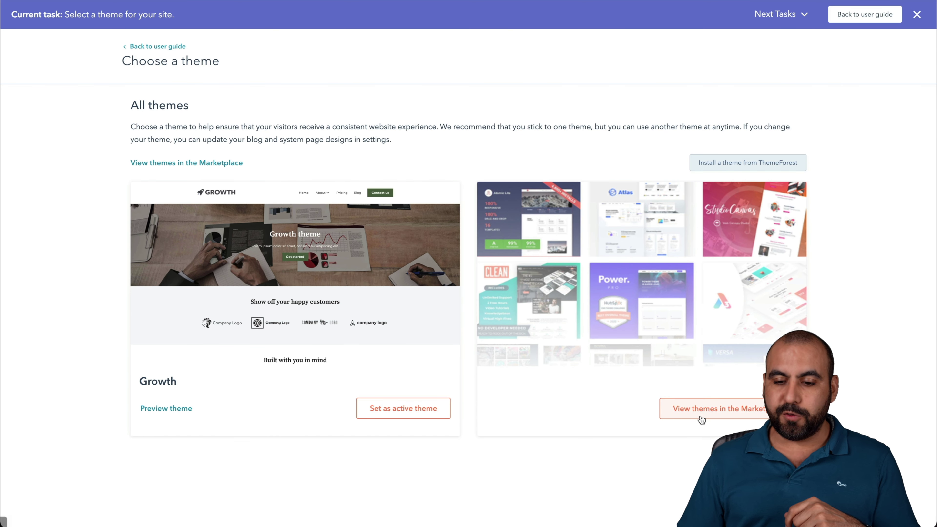
pyautogui.click(701, 408)
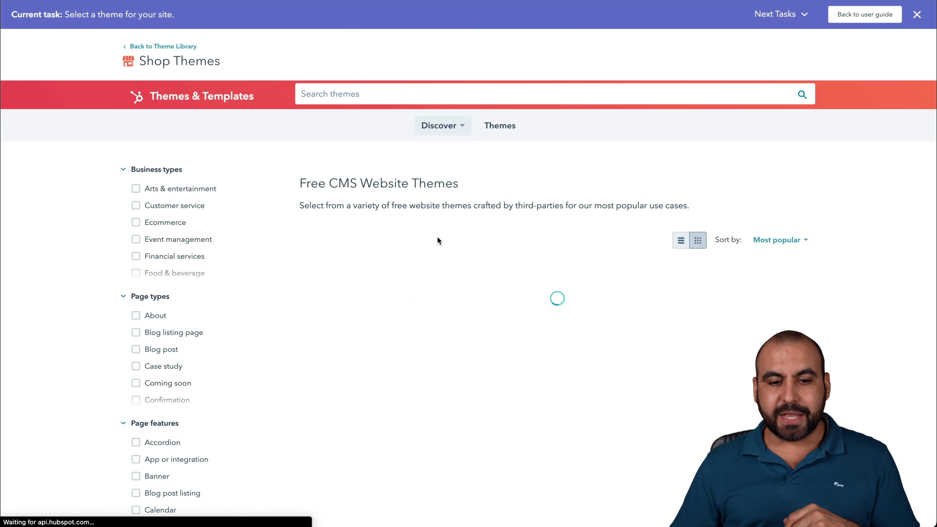
pyautogui.scroll(-10, 444, 318)
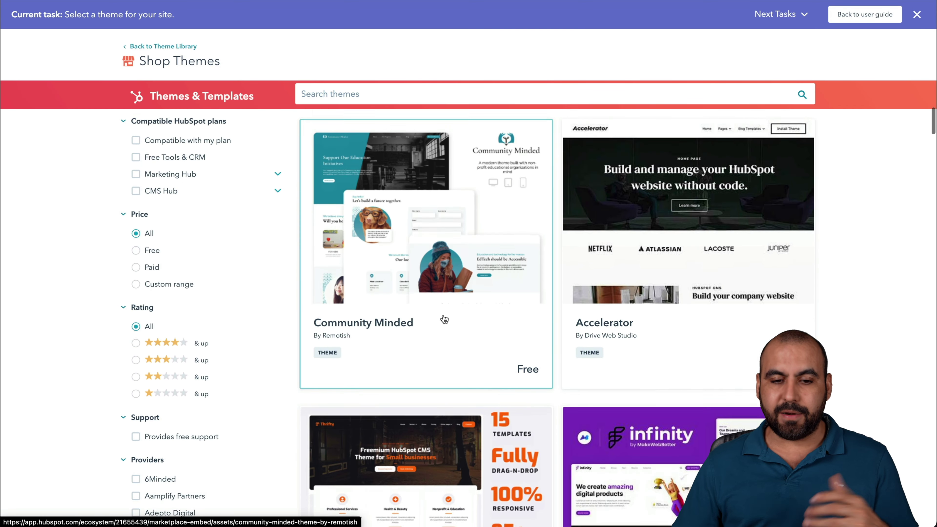
pyautogui.scroll(-8, 444, 319)
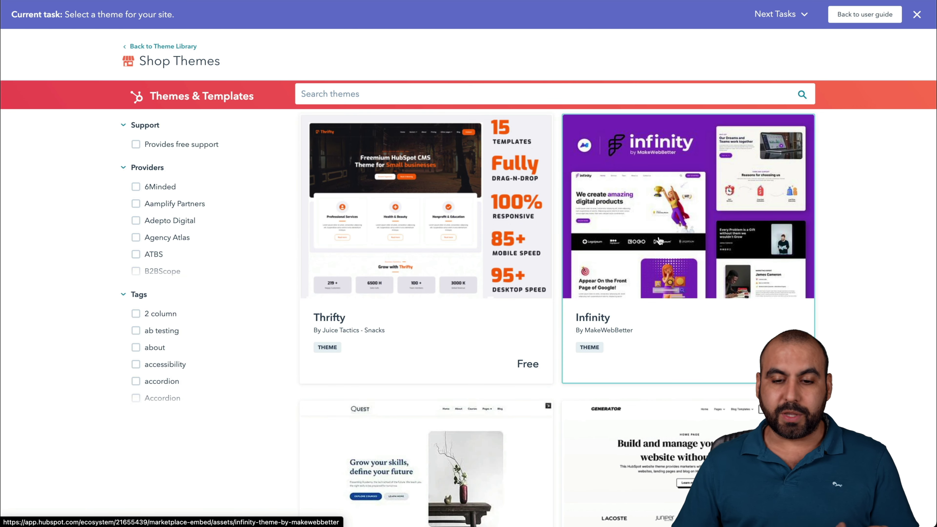
pyautogui.click(668, 223)
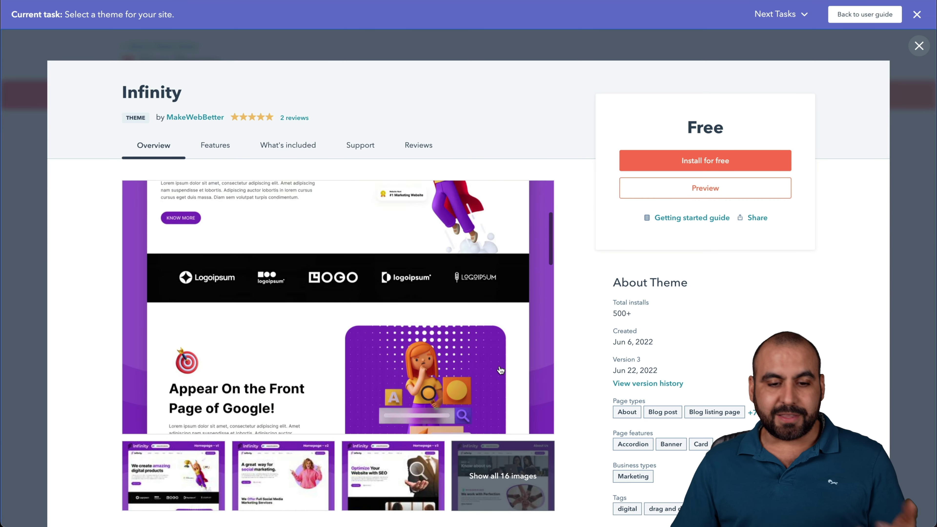
pyautogui.scroll(-10, 501, 370)
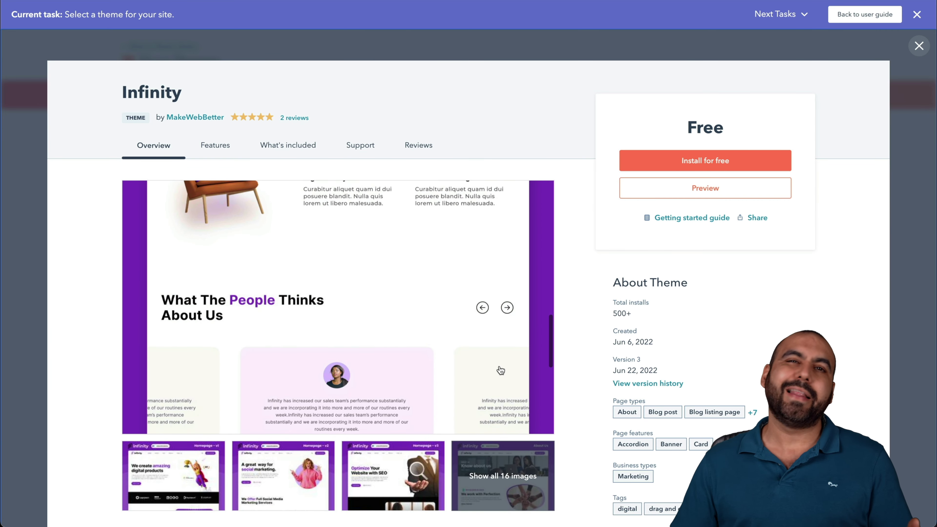
pyautogui.click(707, 163)
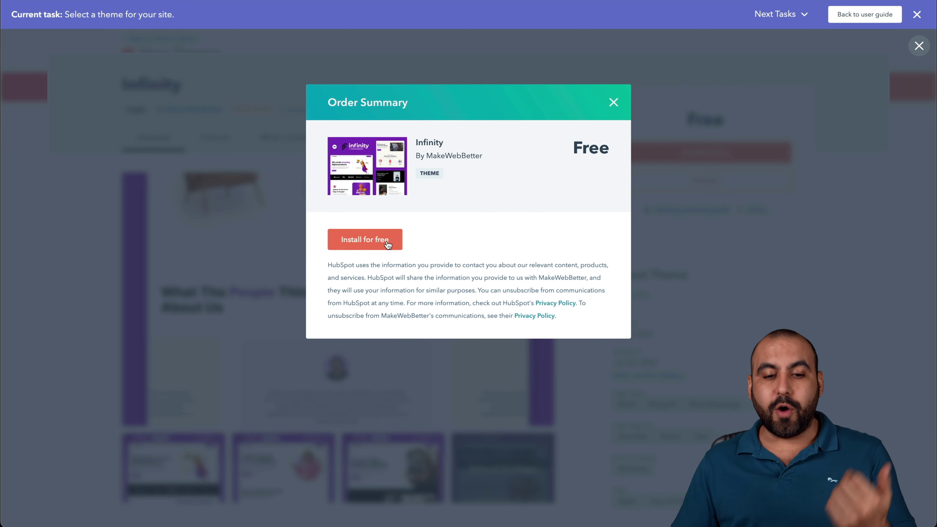
# Step: Install Infinity for free as the active theme and create a page named 'home'
pyautogui.click(387, 244)
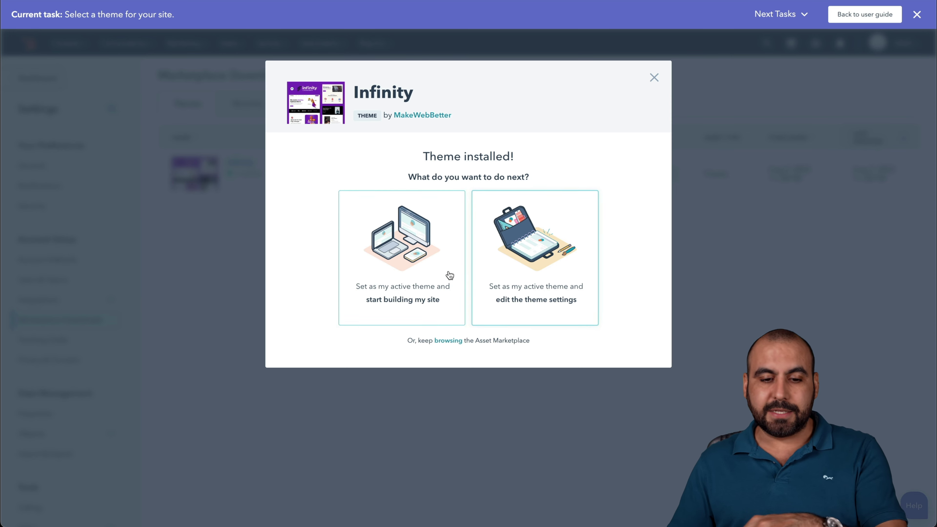
pyautogui.click(427, 263)
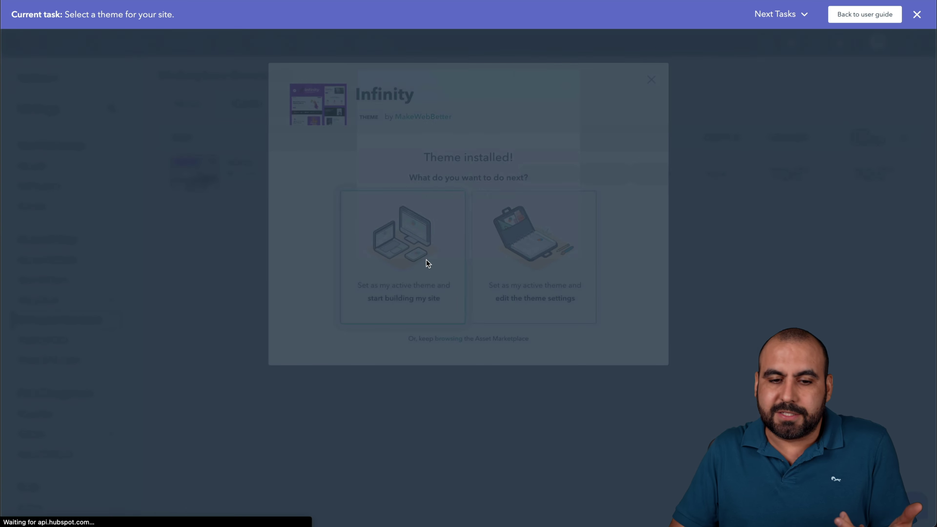
pyautogui.click(413, 180)
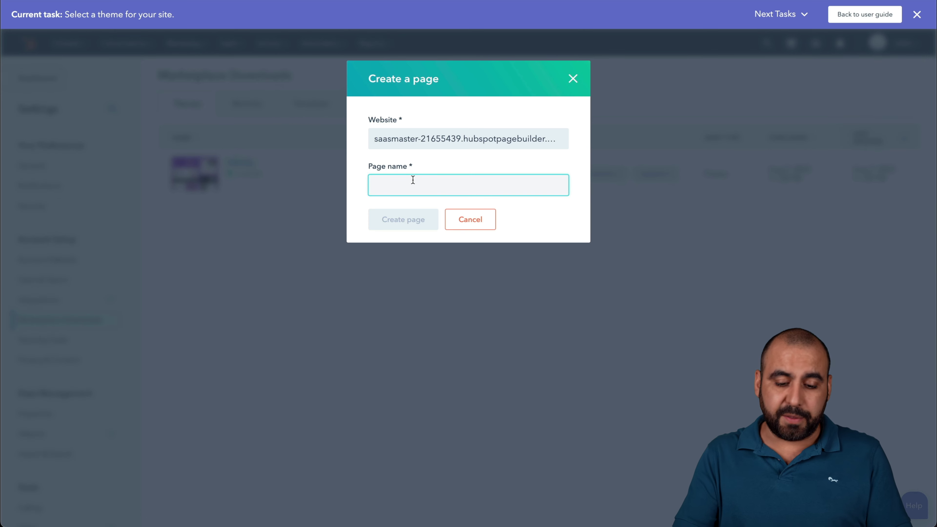
pyautogui.write('home')
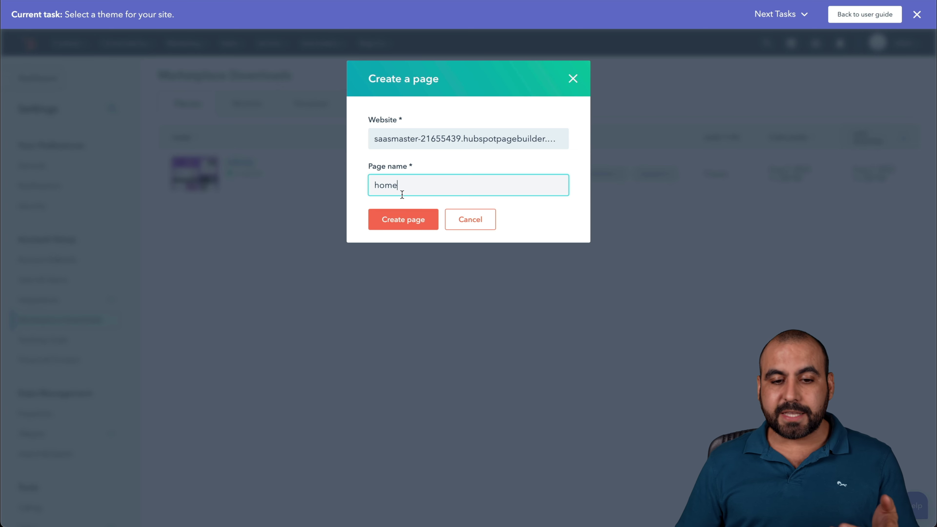
pyautogui.click(403, 212)
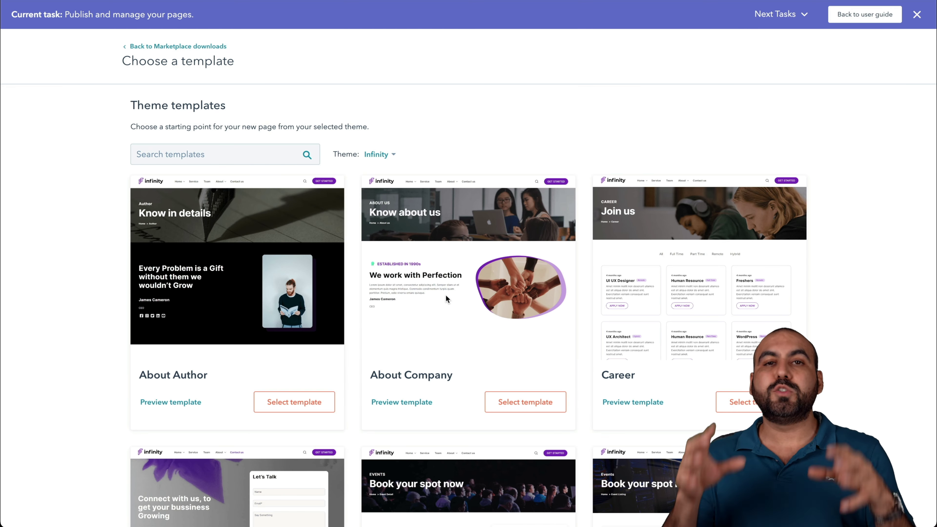
# Step: Scroll through Infinity's template grid, viewing page 2 and returning to page 1
pyautogui.scroll(-10, 446, 294)
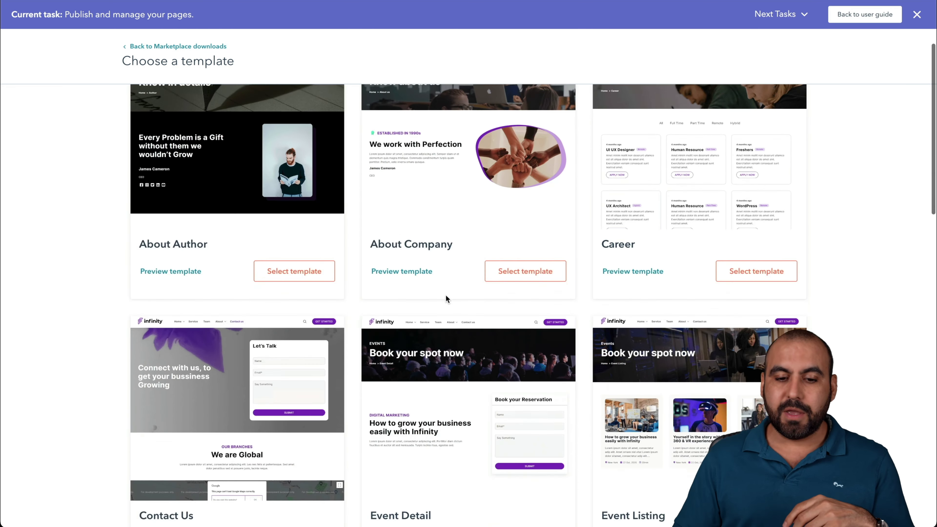
pyautogui.scroll(-8, 446, 295)
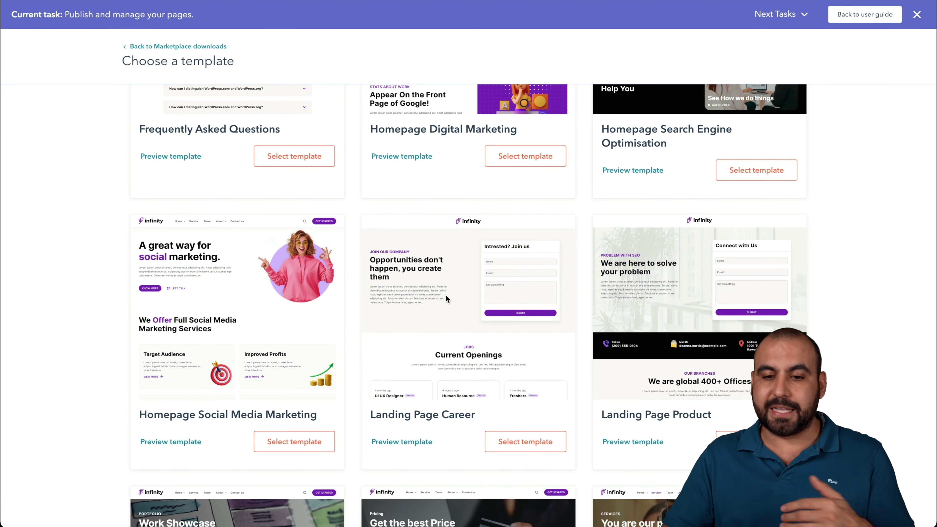
pyautogui.scroll(18, 445, 295)
pyautogui.scroll(-8, 446, 295)
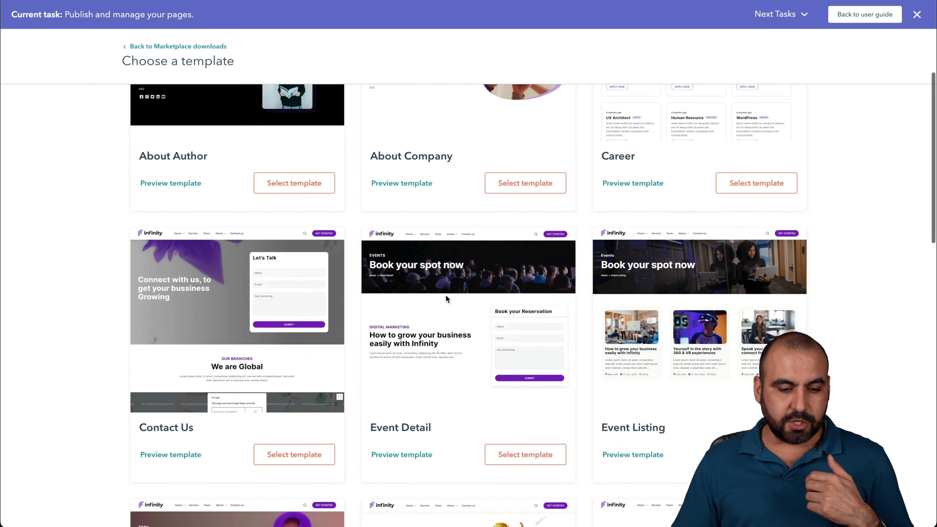
pyautogui.scroll(-8, 446, 296)
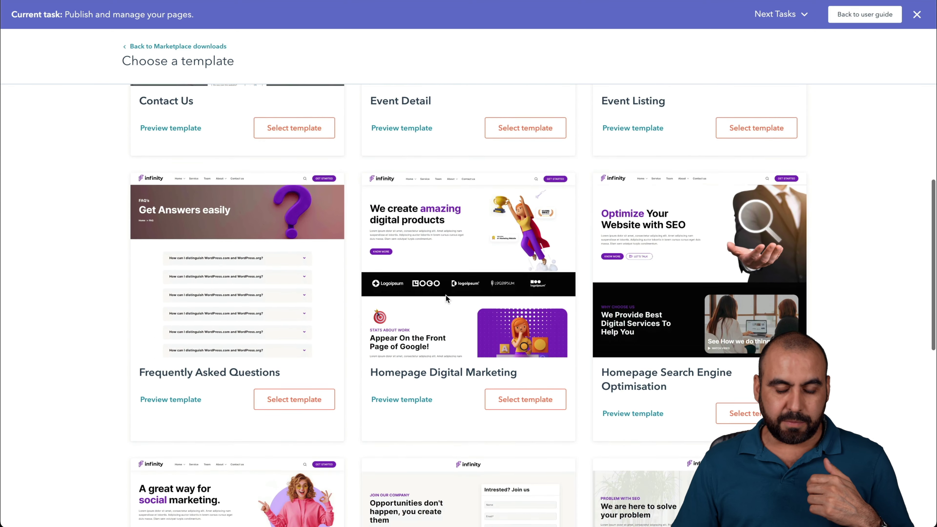
pyautogui.scroll(-4, 445, 295)
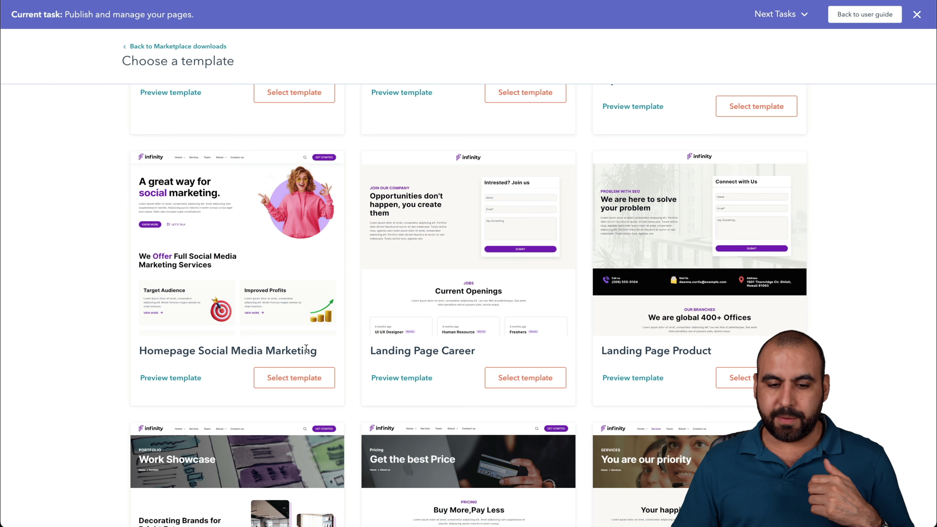
pyautogui.scroll(-3, 439, 321)
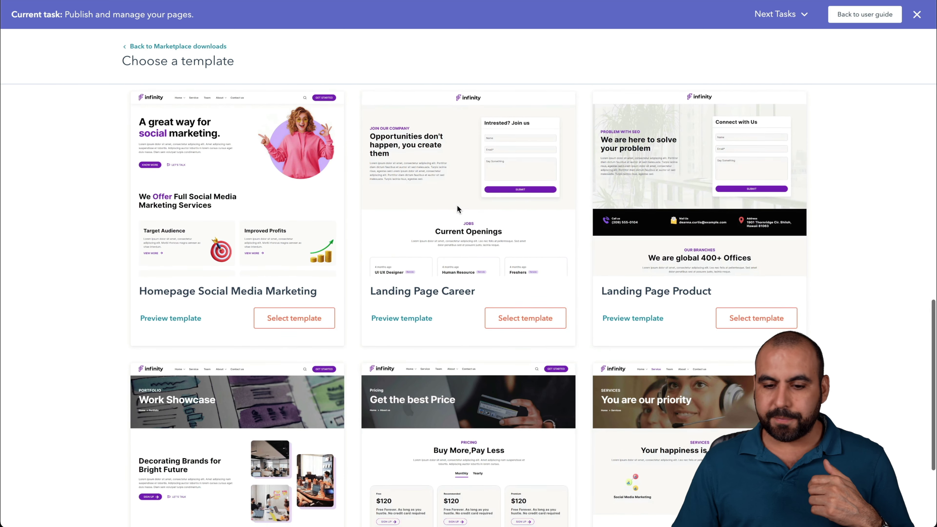
pyautogui.scroll(-4, 697, 274)
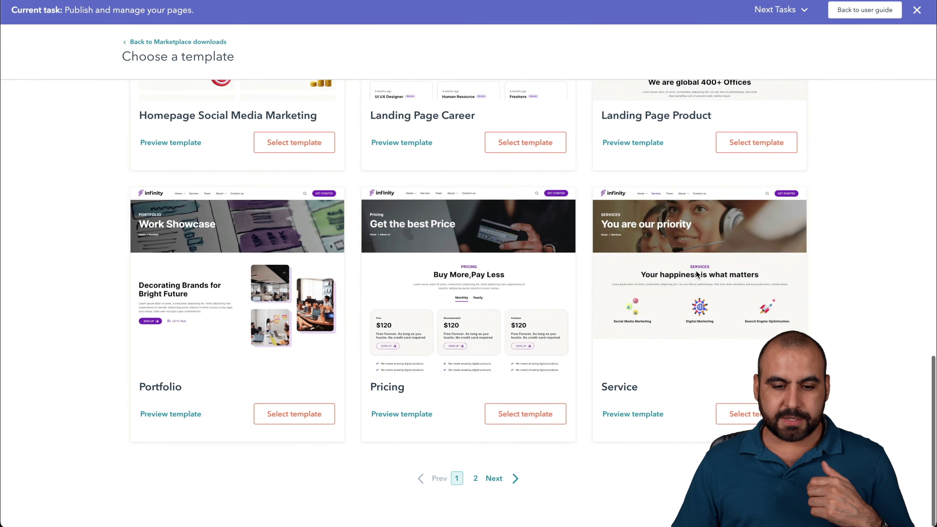
pyautogui.click(499, 483)
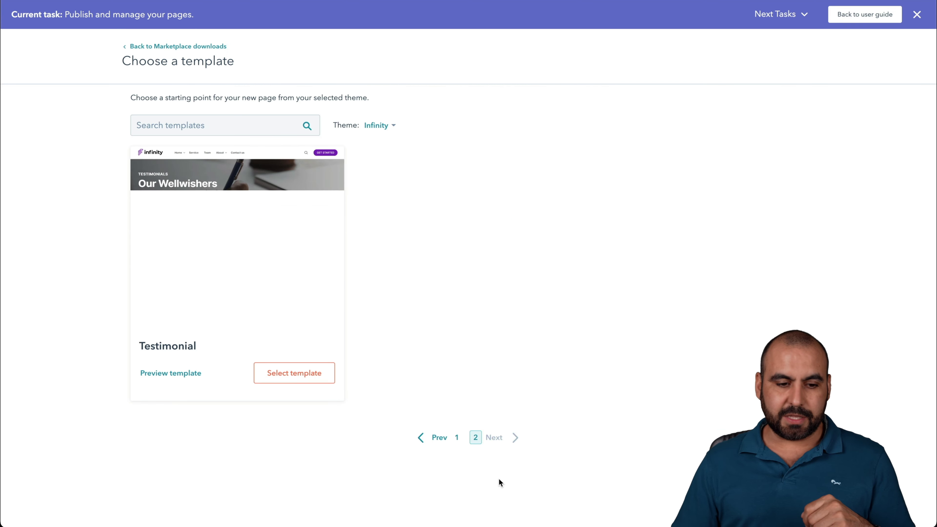
pyautogui.click(422, 440)
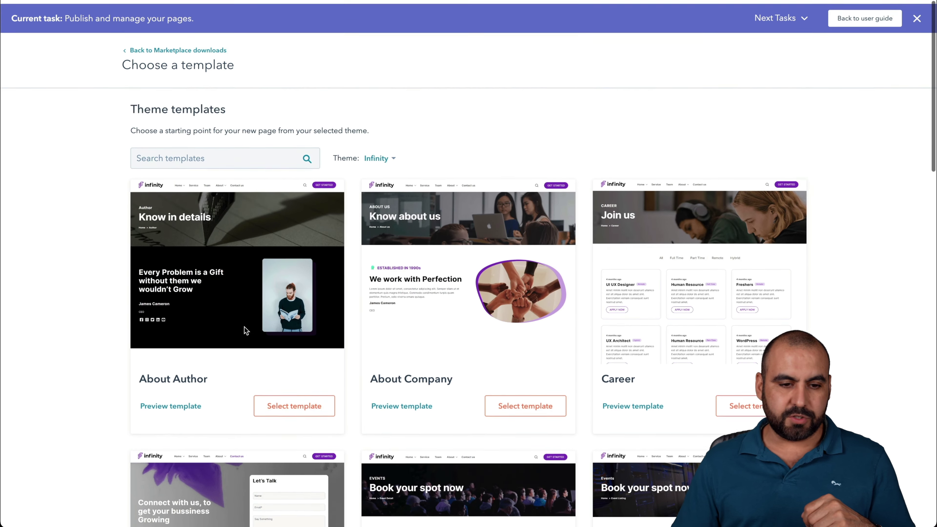
pyautogui.scroll(-15, 243, 327)
pyautogui.scroll(-5, 244, 326)
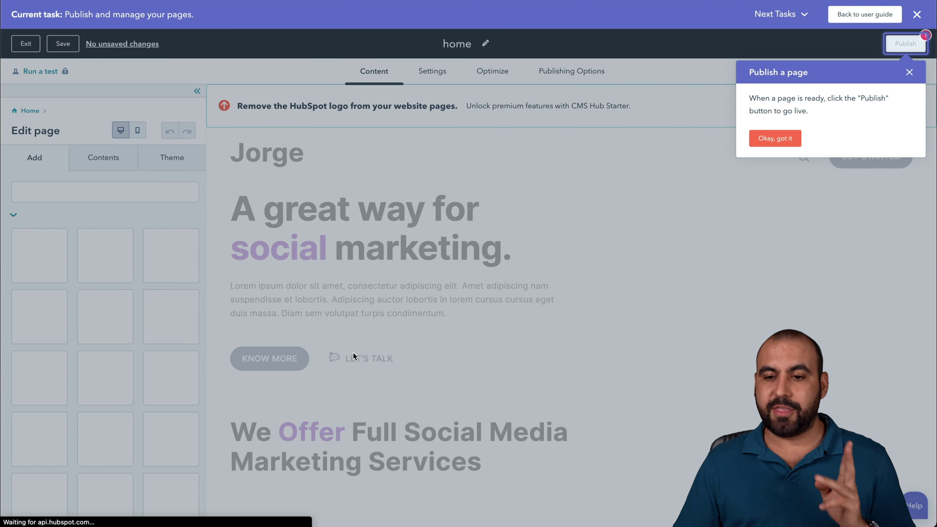
# Step: Dismiss the Publish a page tip and open the hero Banner module for editing
pyautogui.click(778, 139)
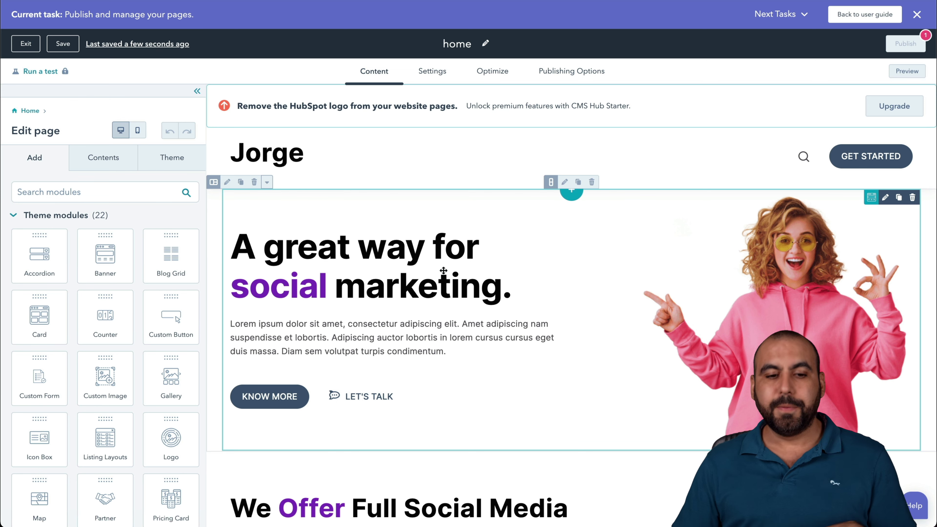
pyautogui.click(360, 295)
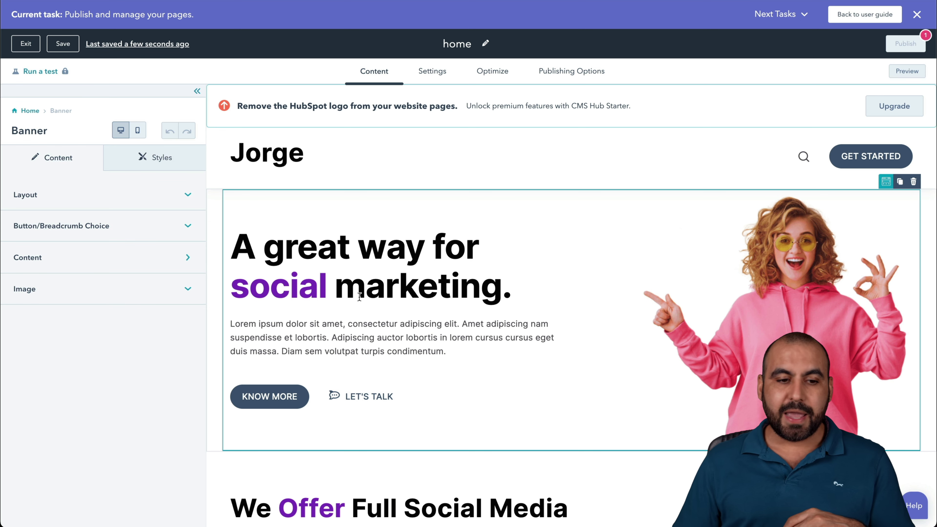
# Step: Look through the Banner's layout and button/breadcrumb options without changing them
pyautogui.click(162, 198)
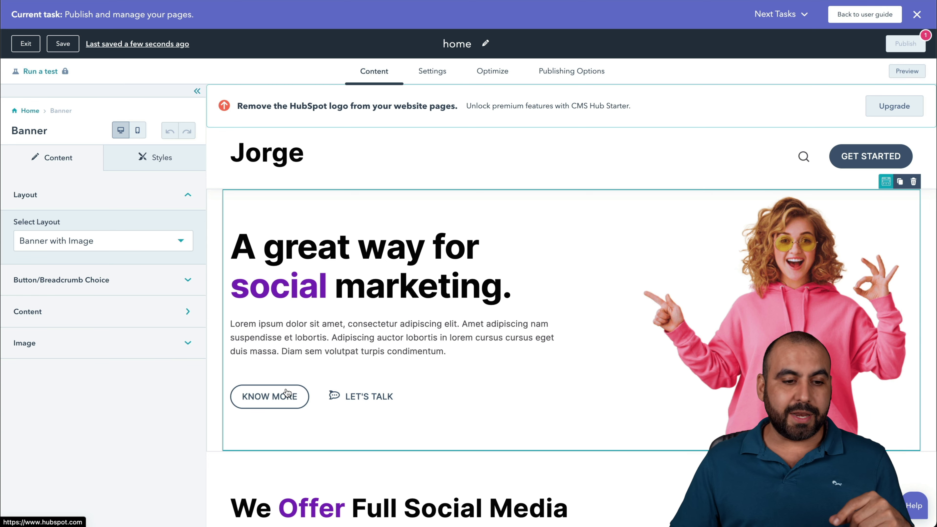
pyautogui.click(154, 283)
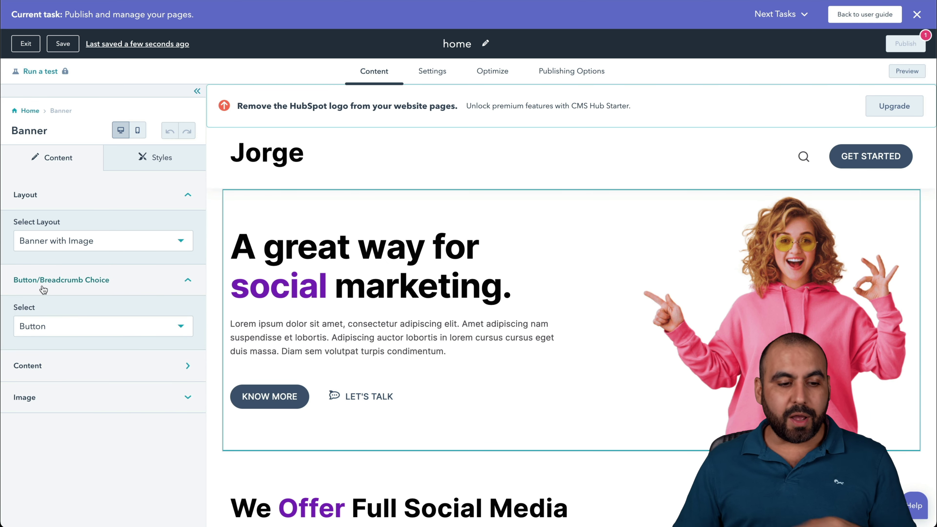
pyautogui.click(44, 328)
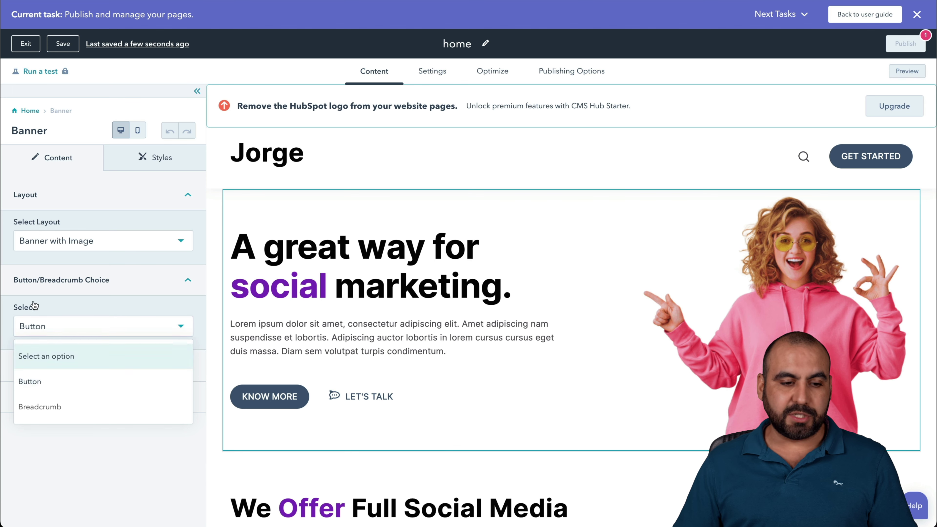
pyautogui.click(22, 280)
pyautogui.click(74, 242)
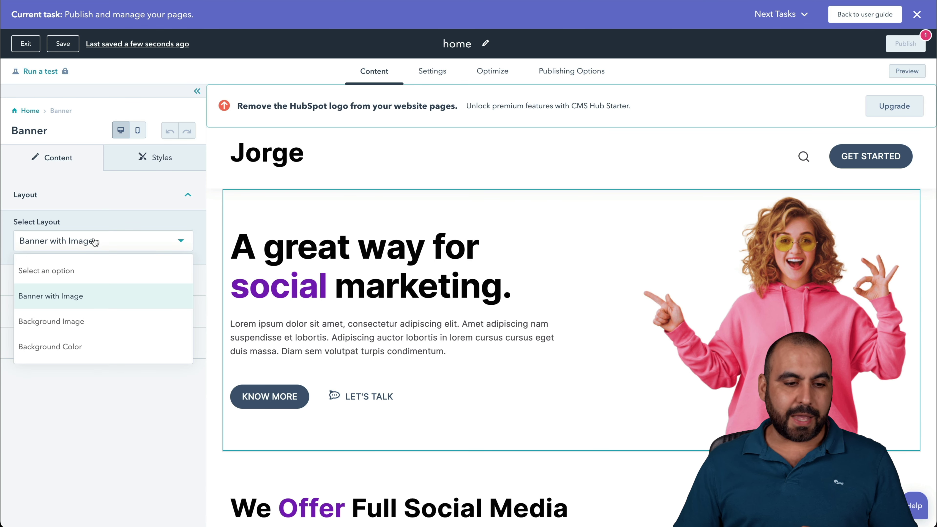
pyautogui.click(88, 295)
# Step: Replace 'great' with 'Good' so the heading reads 'A Good way for social marketing.'
pyautogui.click(79, 310)
pyautogui.click(77, 325)
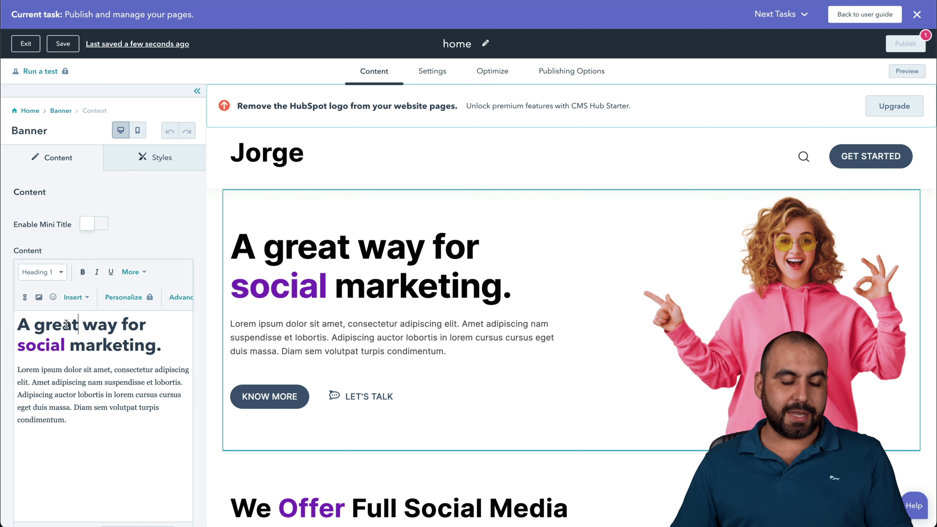
pyautogui.doubleClick(66, 324)
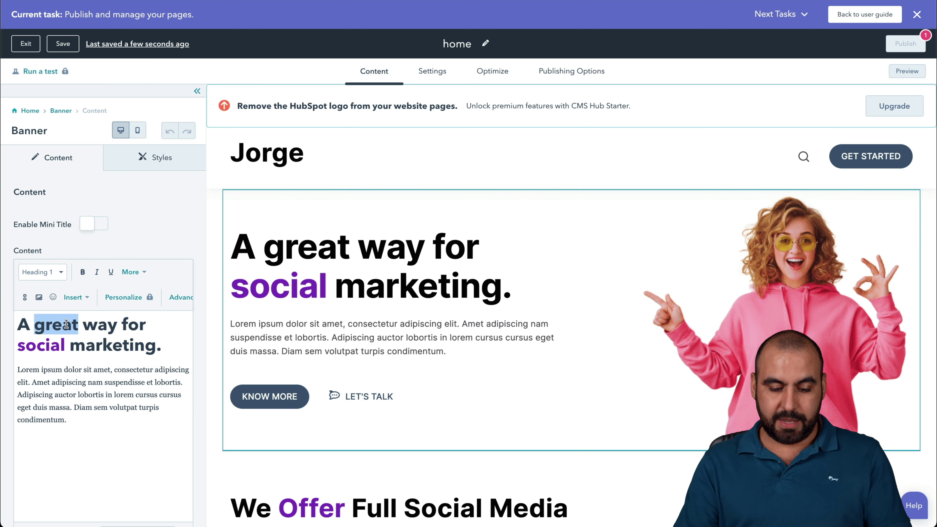
pyautogui.write('Good')
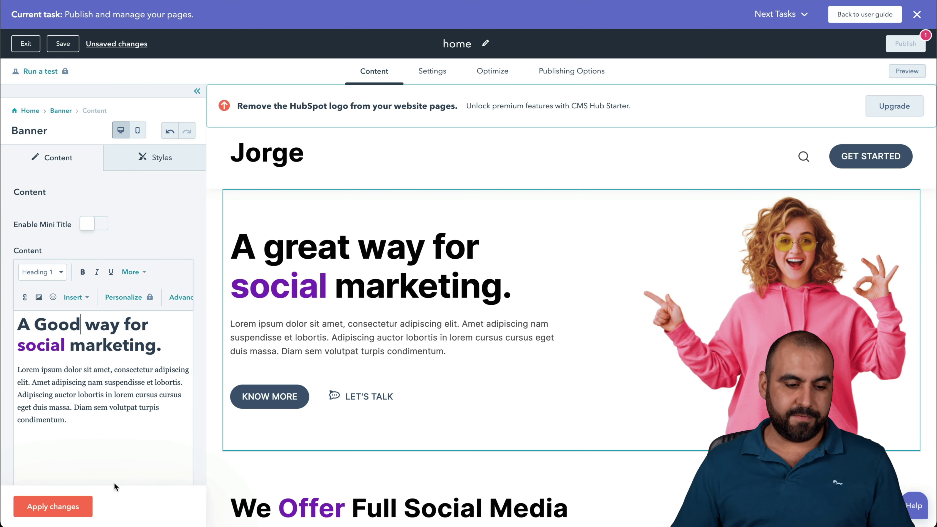
pyautogui.click(53, 506)
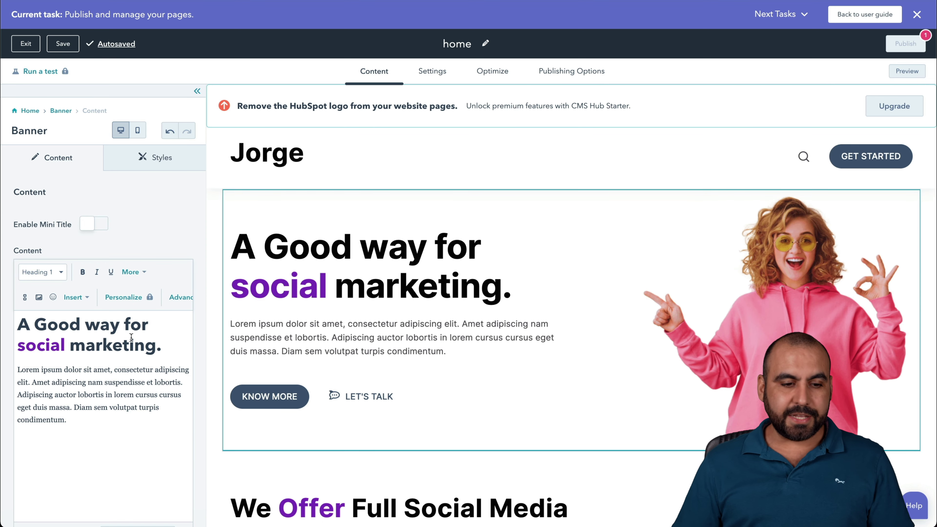
pyautogui.scroll(-3, 127, 348)
pyautogui.scroll(-3, 305, 378)
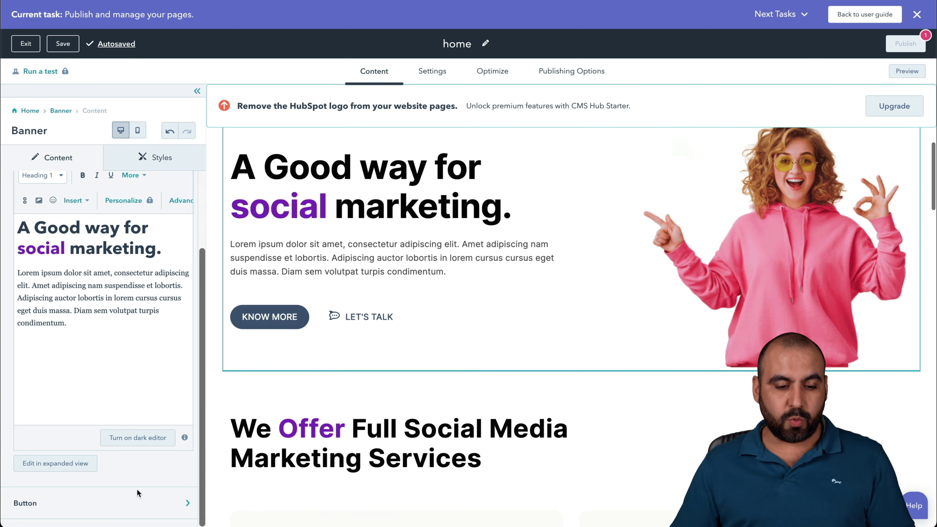
pyautogui.click(137, 498)
# Step: Select the 'We Offer…' title module above the service cards and delete it
pyautogui.scroll(-6, 362, 347)
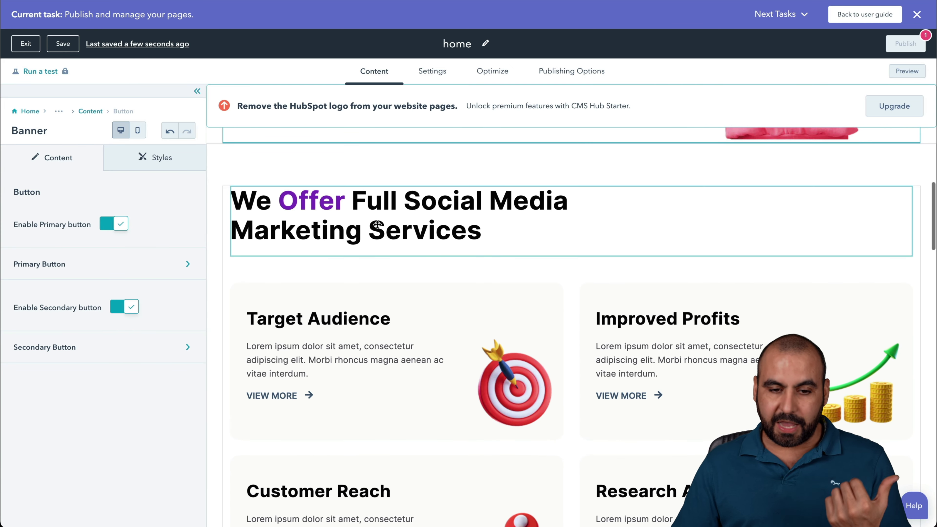
pyautogui.click(377, 221)
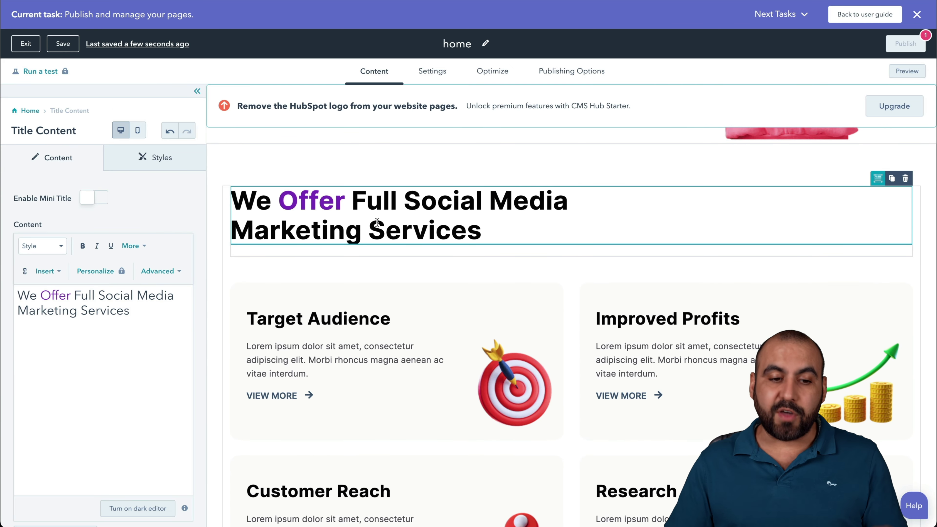
pyautogui.click(383, 310)
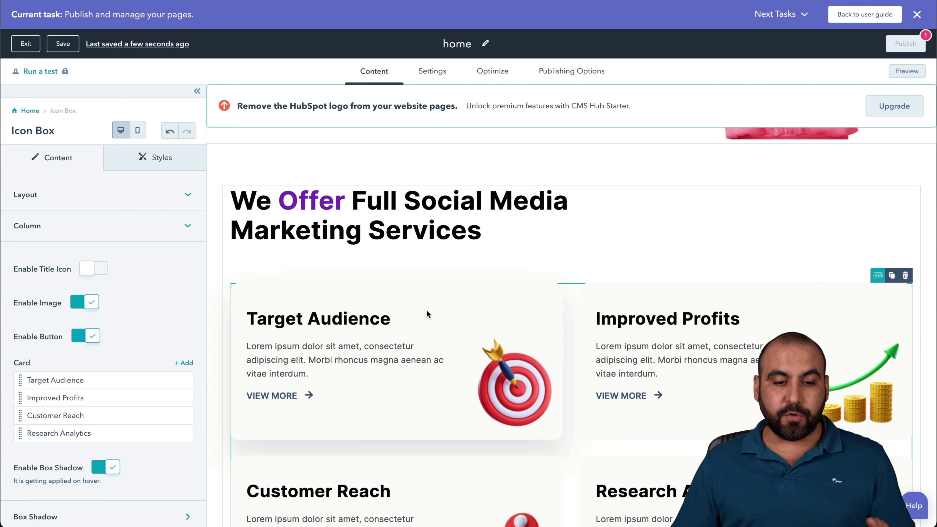
pyautogui.scroll(1, 534, 229)
pyautogui.click(577, 236)
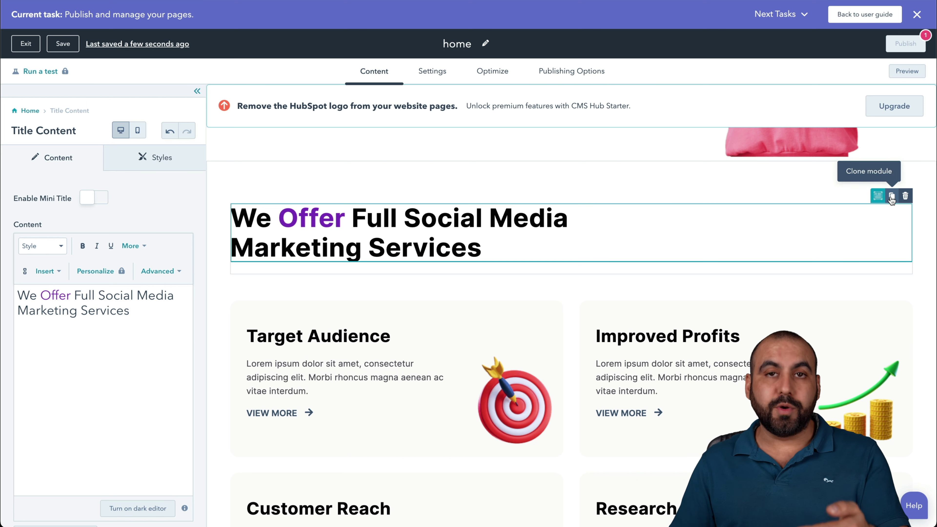
pyautogui.click(905, 196)
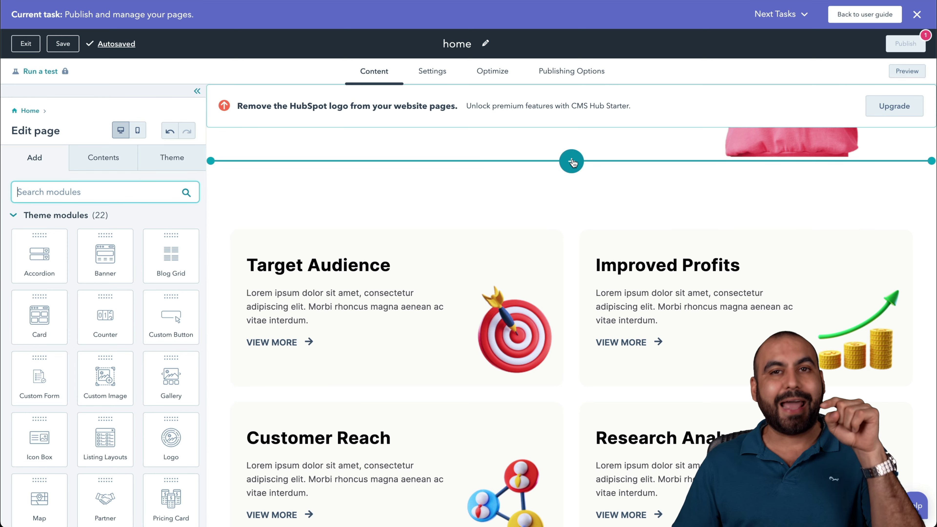
# Step: Insert a new section with the 2-column layout above the Target Audience cards
pyautogui.click(572, 162)
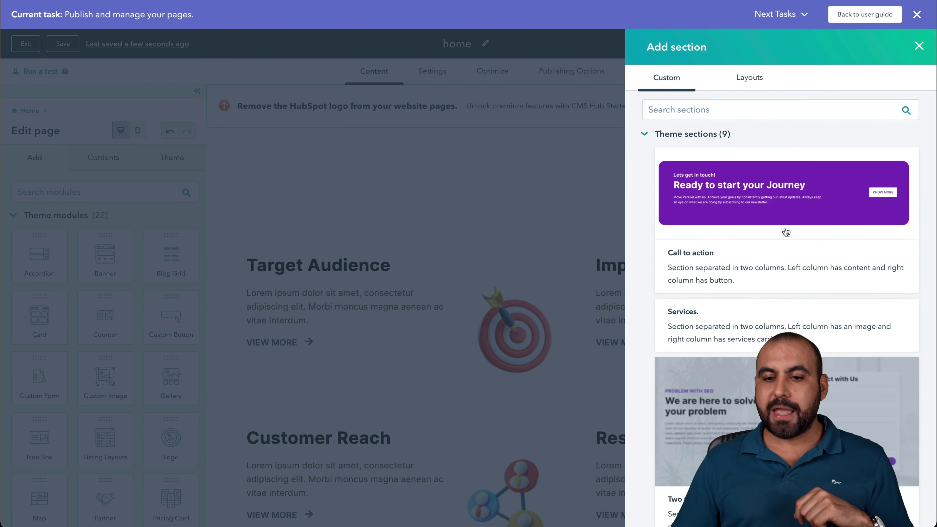
pyautogui.moveTo(730, 236)
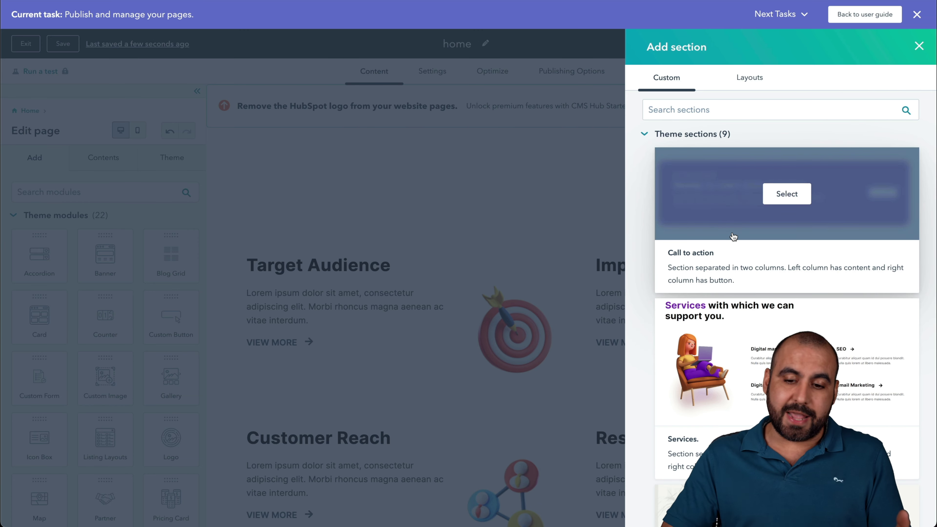
pyautogui.scroll(-15, 733, 236)
pyautogui.scroll(10, 733, 236)
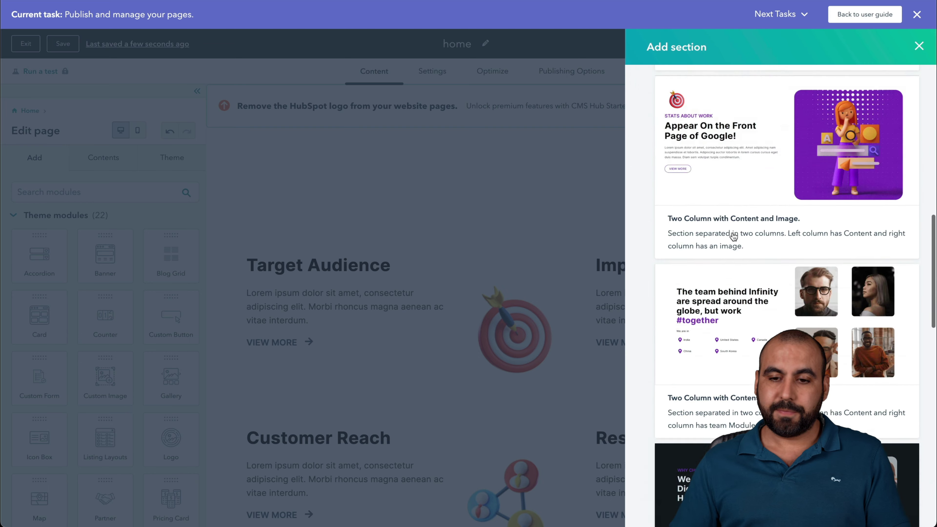
pyautogui.scroll(10, 733, 236)
pyautogui.click(742, 79)
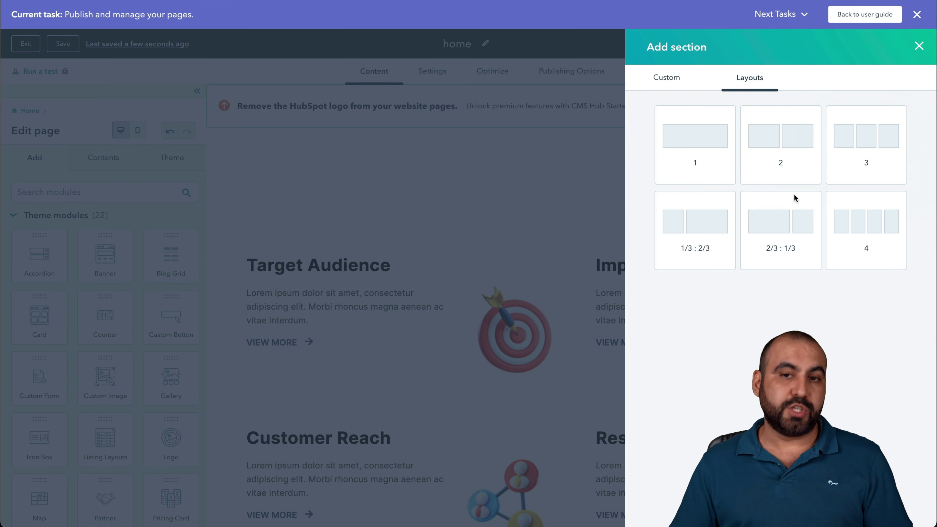
pyautogui.click(795, 157)
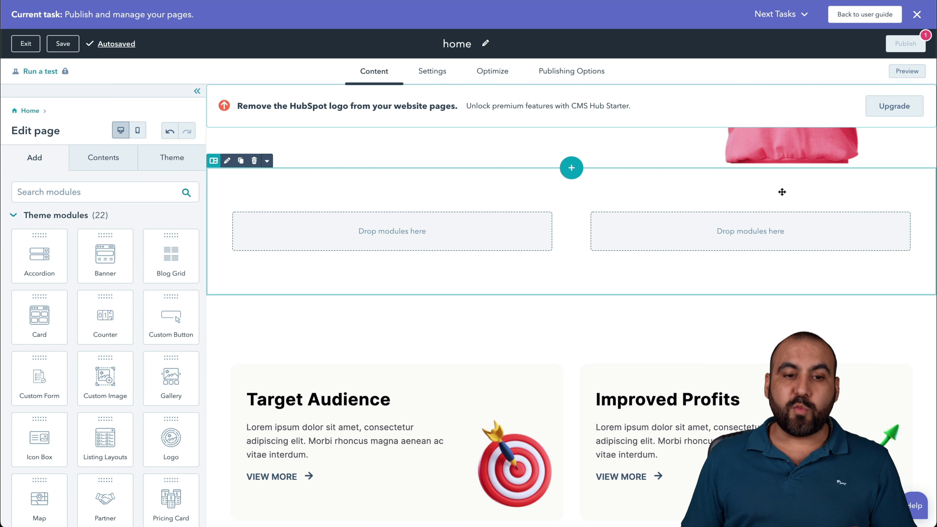
# Step: Drag a Meetings module from Common modules into the new section's left column
pyautogui.scroll(-3, 163, 343)
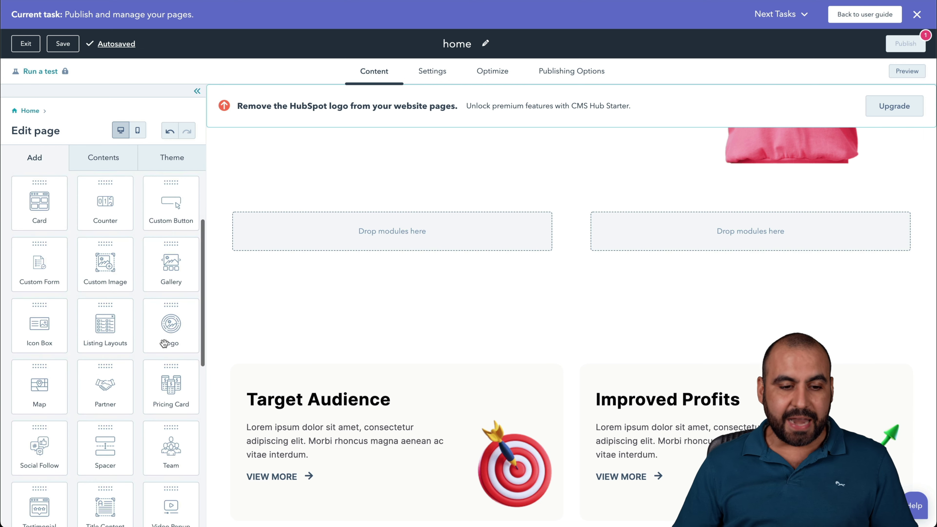
pyautogui.scroll(-10, 164, 343)
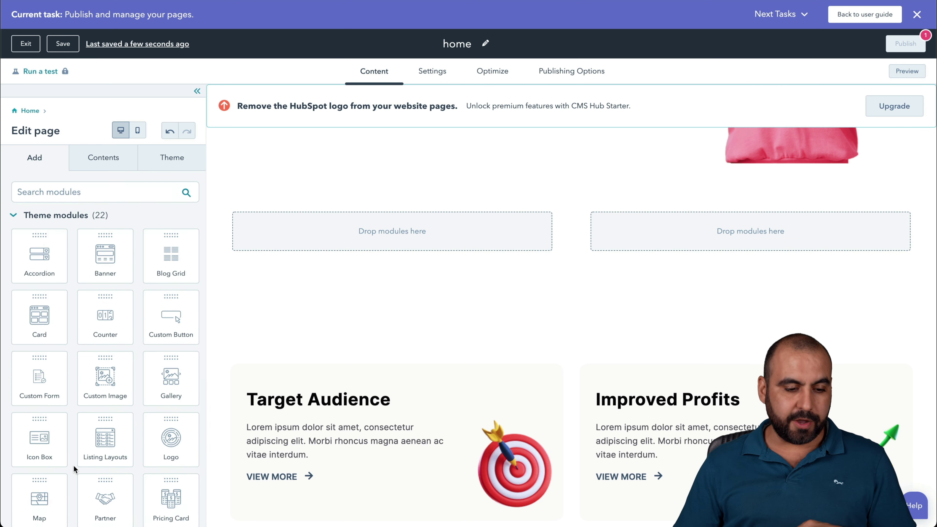
pyautogui.scroll(-20, 73, 468)
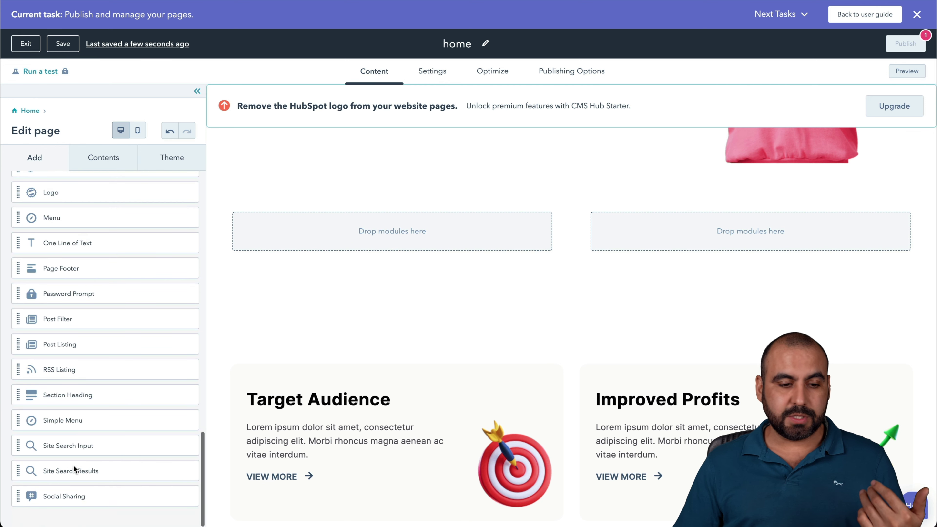
pyautogui.scroll(3, 97, 254)
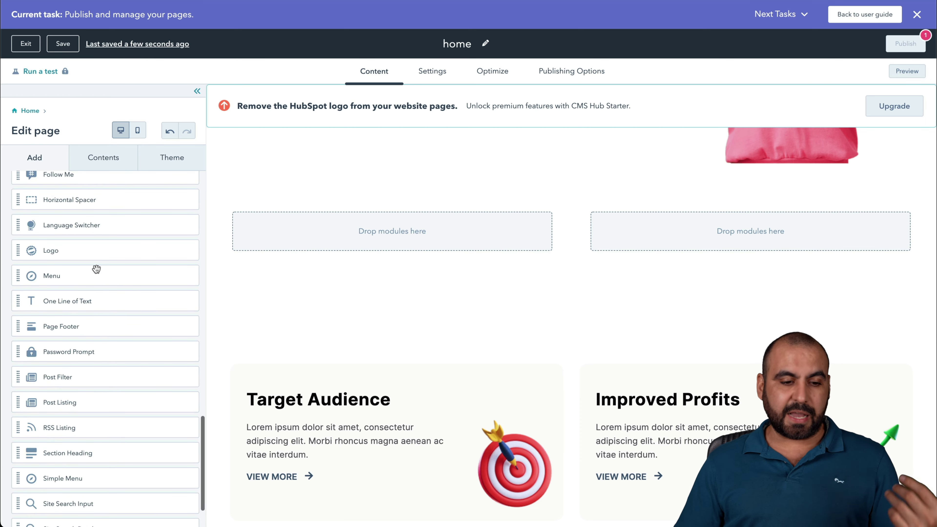
pyautogui.scroll(8, 96, 328)
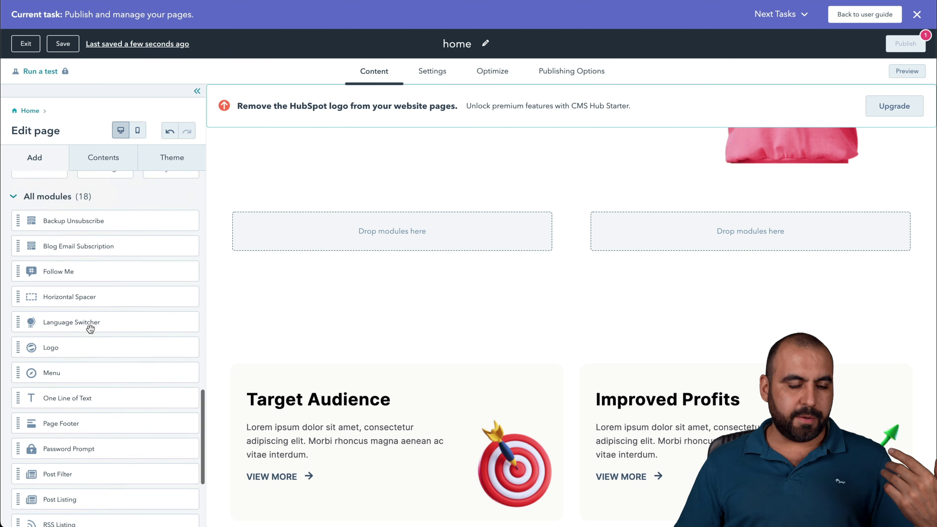
pyautogui.scroll(3, 91, 329)
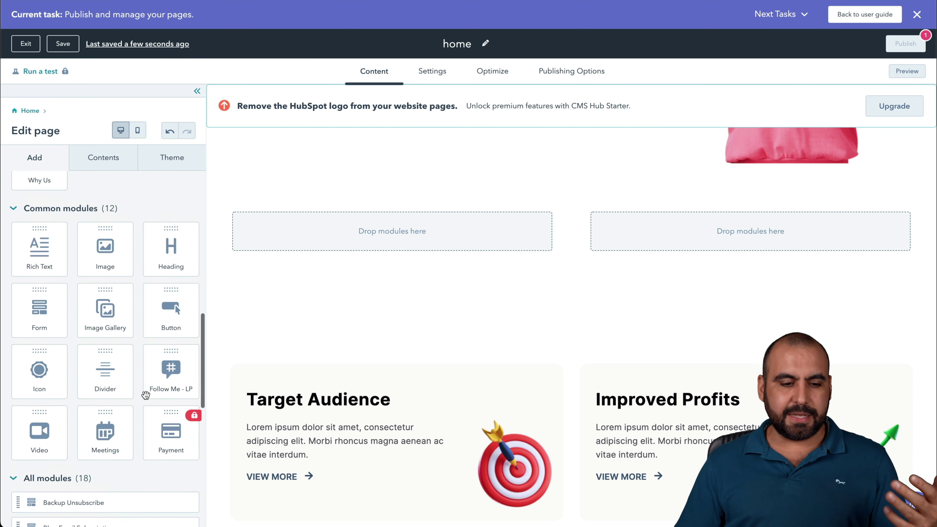
pyautogui.moveTo(105, 443); pyautogui.dragTo(396, 225)
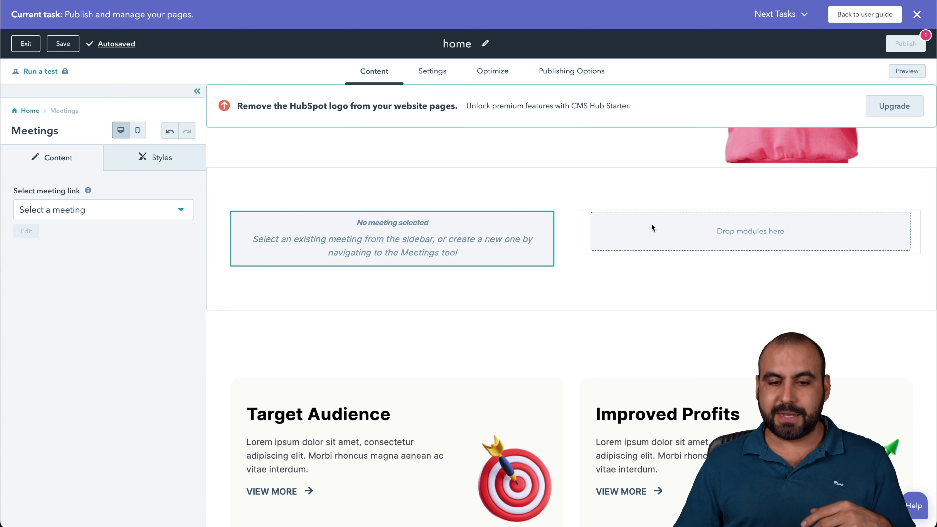
# Step: Drag an Image module into the right column beside the Meetings module
pyautogui.click(23, 111)
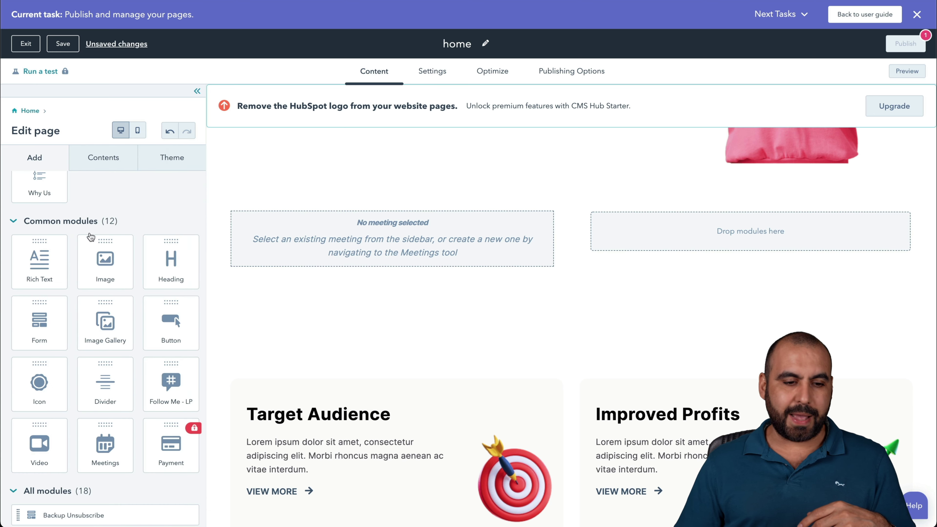
pyautogui.moveTo(105, 258); pyautogui.dragTo(646, 224)
pyautogui.moveTo(94, 254)
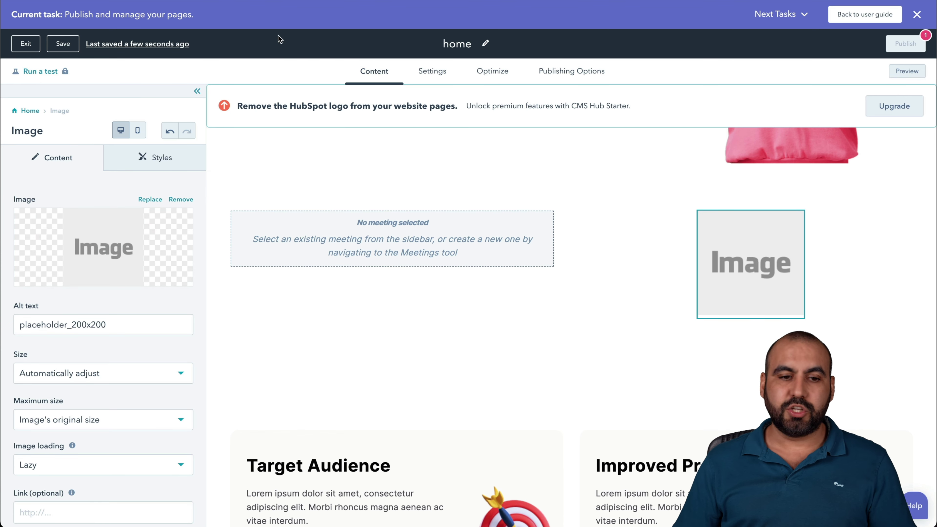
pyautogui.click(431, 75)
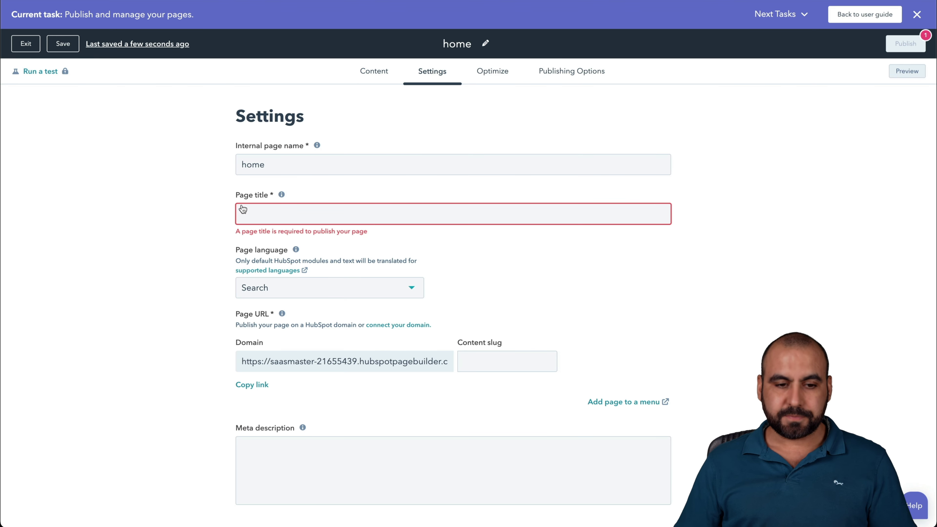
pyautogui.click(306, 206)
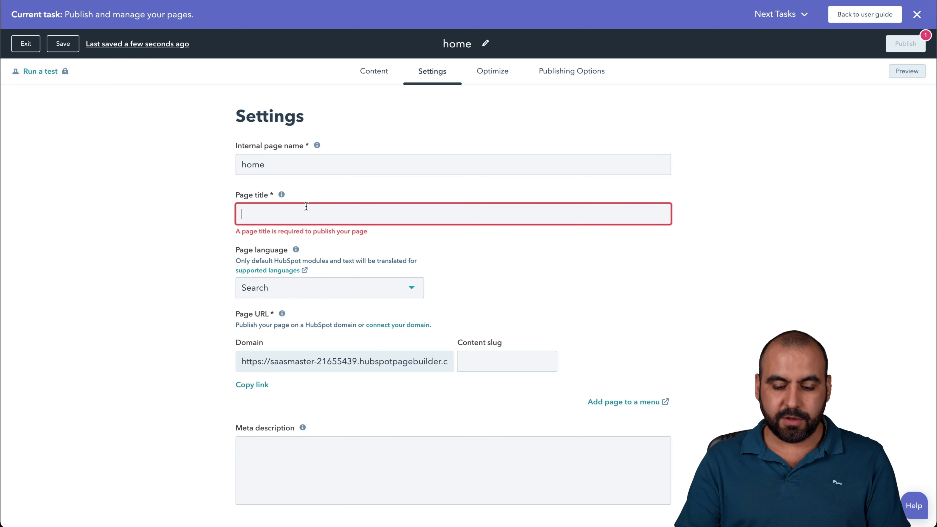
pyautogui.write('Home')
pyautogui.click(180, 258)
pyautogui.scroll(-2, 180, 258)
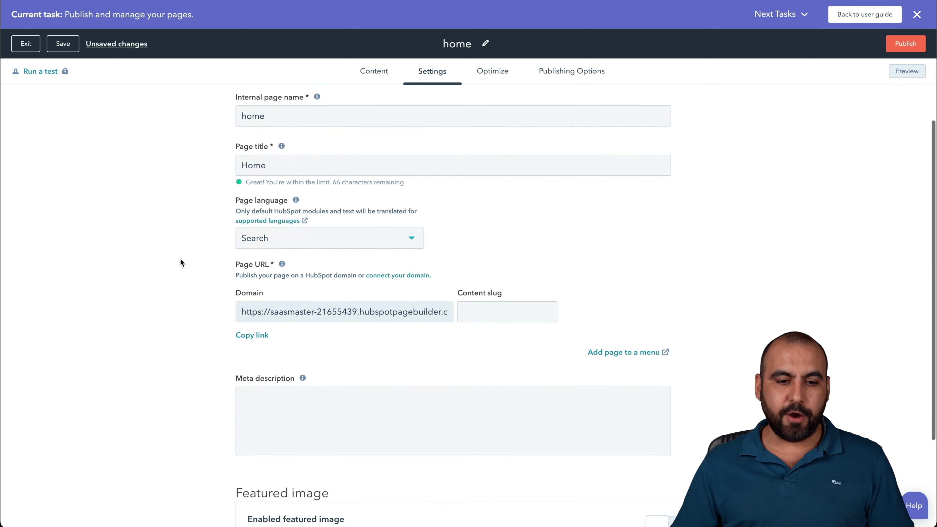
pyautogui.scroll(-2, 180, 259)
pyautogui.click(362, 181)
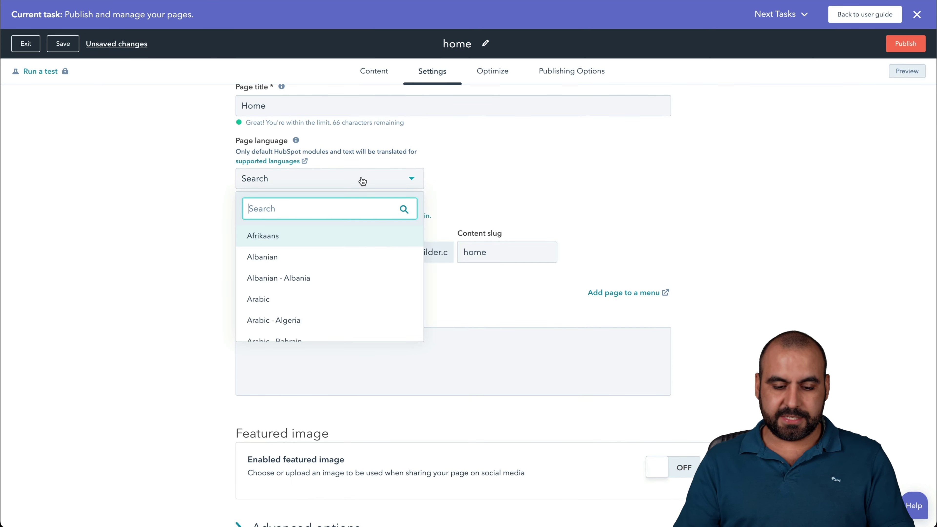
pyautogui.write('engl')
pyautogui.click(342, 231)
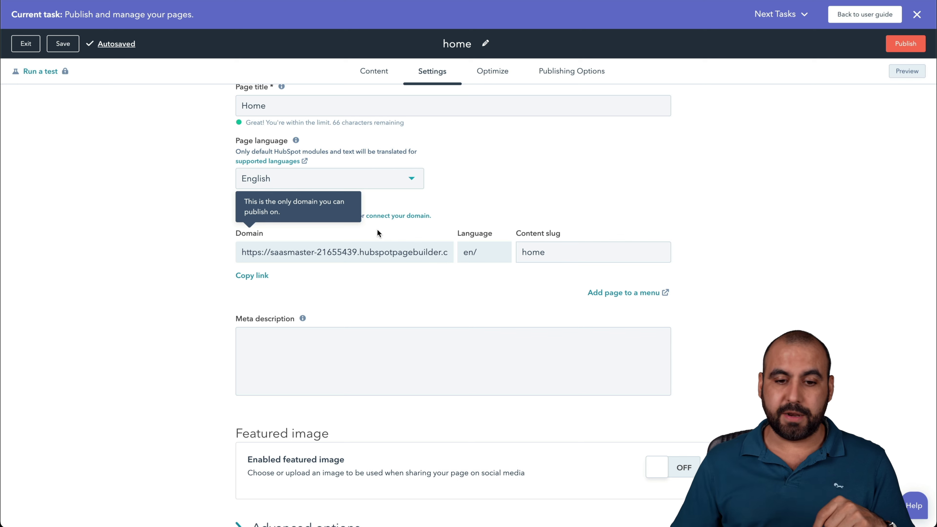
pyautogui.scroll(-2, 554, 280)
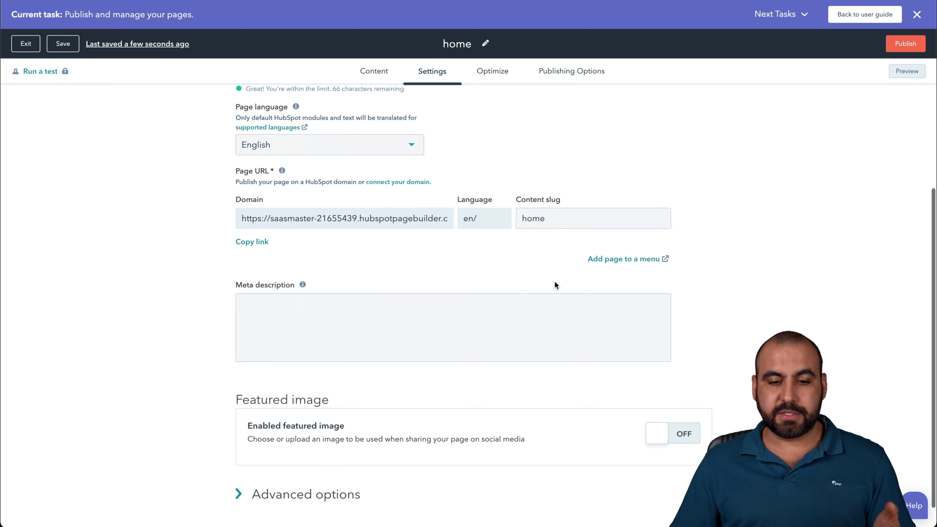
pyautogui.click(412, 289)
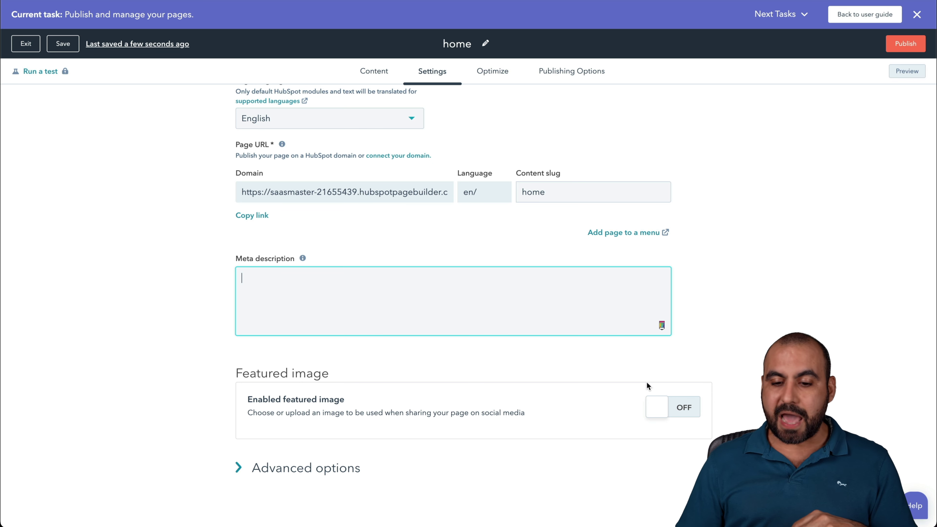
pyautogui.click(664, 407)
# Step: Upload the jpeg thumbnail from the Desktop as the home page's featured image
pyautogui.scroll(-2, 444, 439)
pyautogui.scroll(-1, 443, 439)
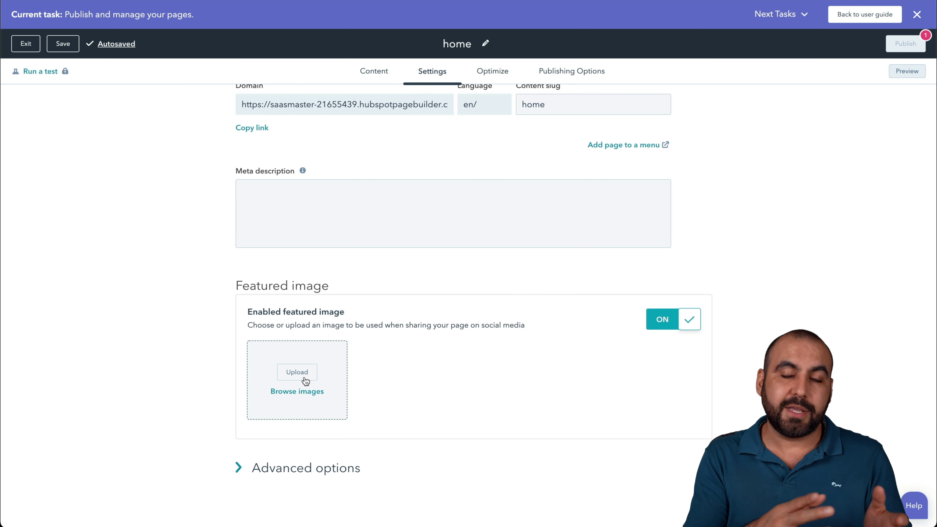
pyautogui.click(305, 378)
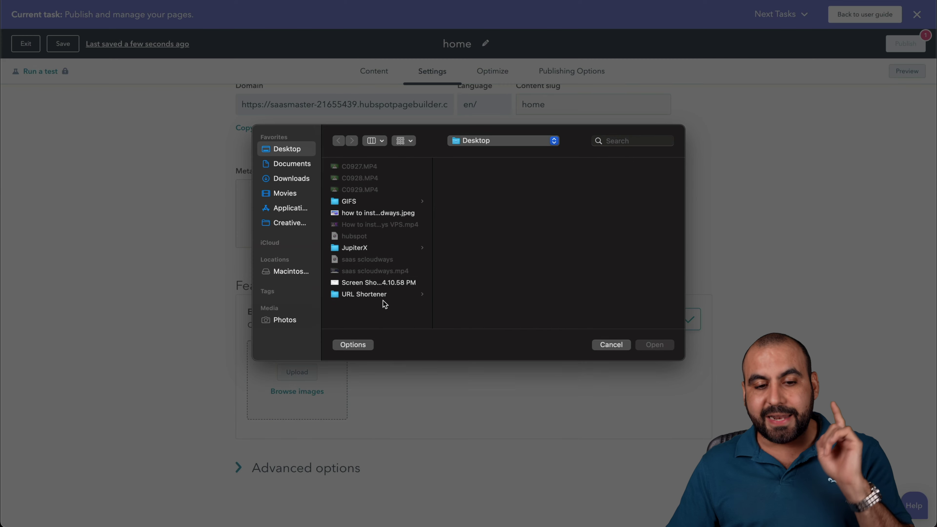
pyautogui.click(375, 210)
pyautogui.click(654, 344)
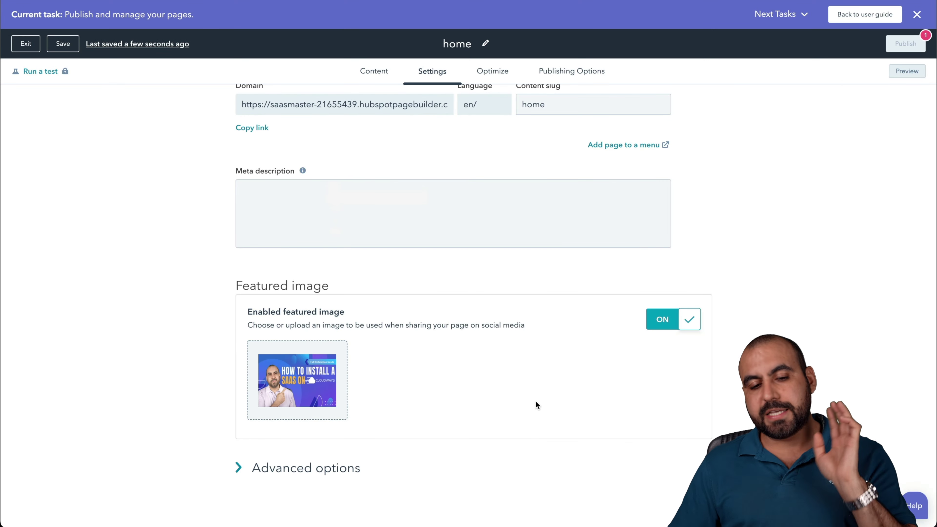
# Step: Expand the Advanced options below the featured image's alt text field
pyautogui.scroll(-2, 254, 483)
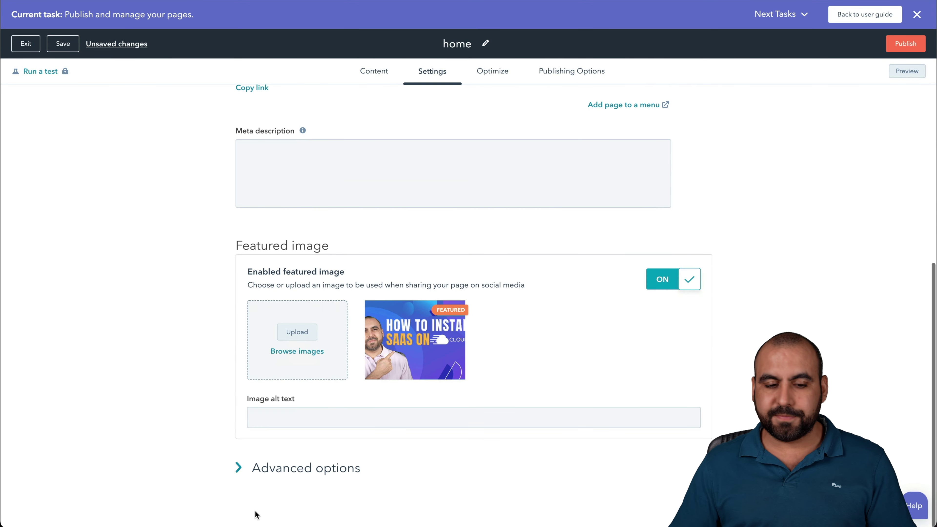
pyautogui.click(262, 426)
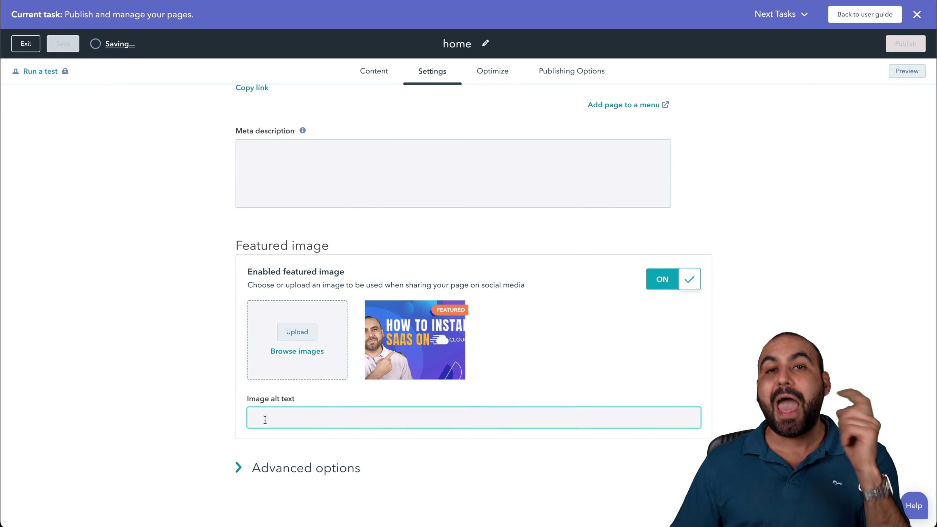
pyautogui.click(239, 468)
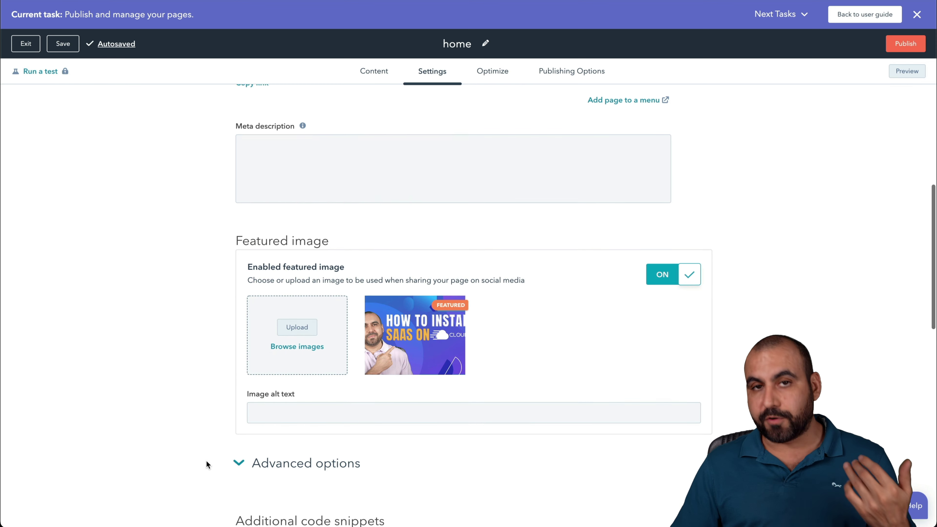
pyautogui.scroll(-5, 205, 462)
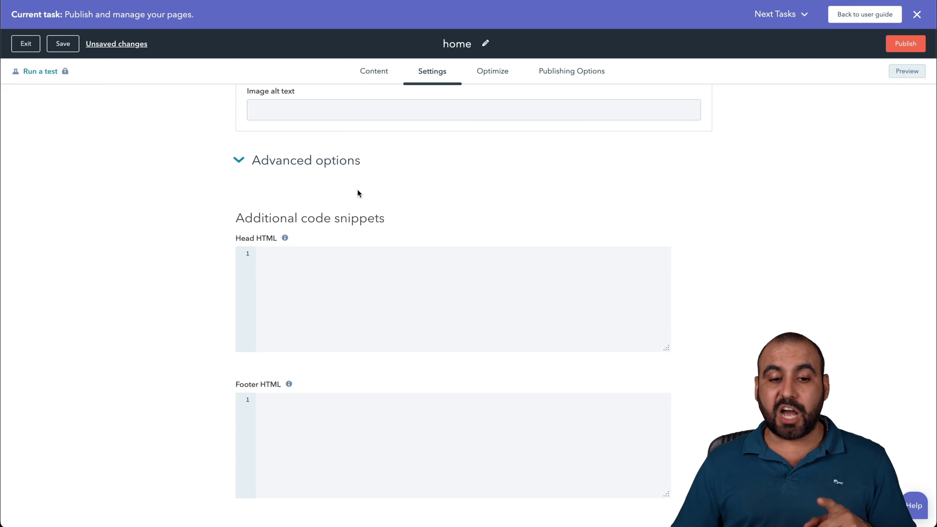
pyautogui.scroll(-3, 357, 189)
pyautogui.scroll(-1, 357, 189)
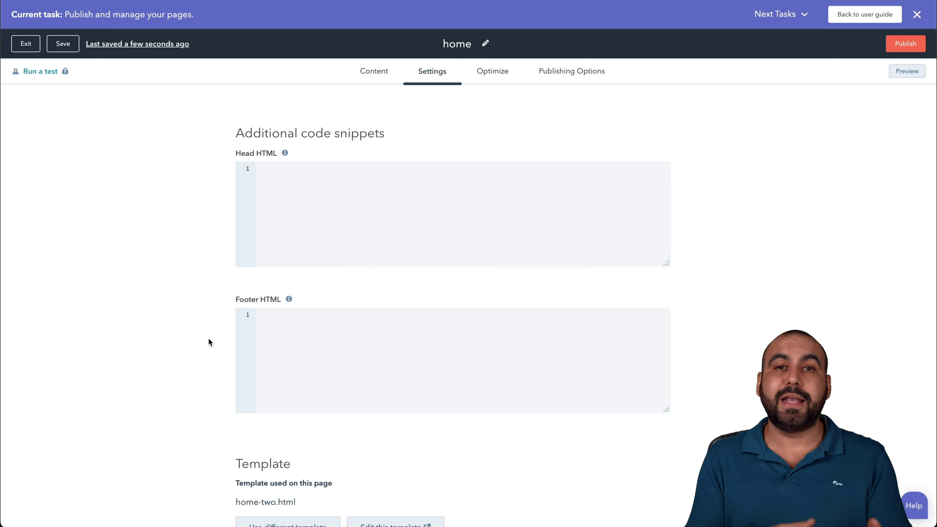
pyautogui.scroll(-8, 209, 340)
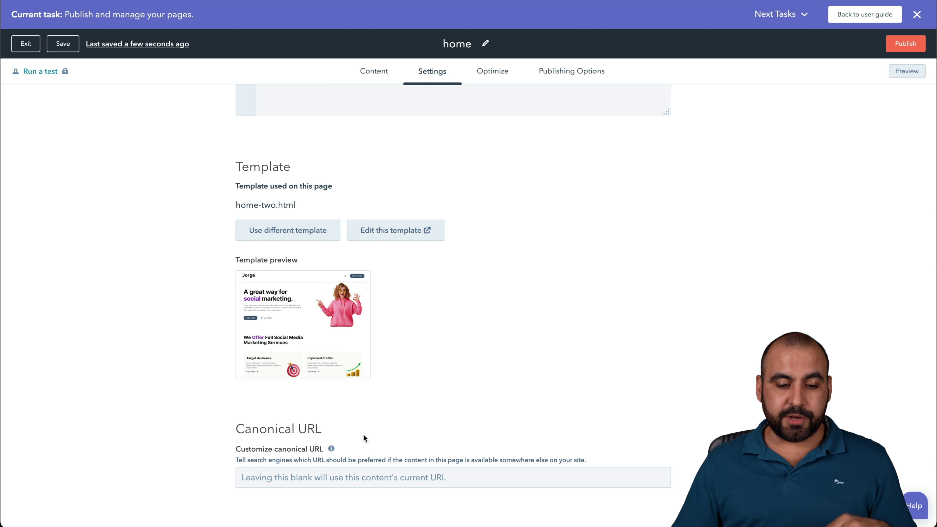
pyautogui.scroll(10, 363, 433)
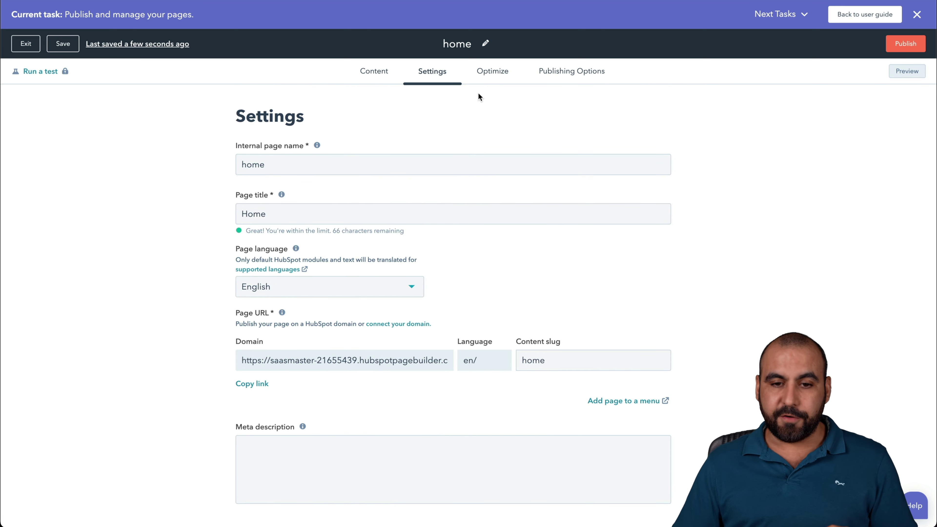
# Step: Review the home page's SEO title checks under Optimize, then bring up its Publishing Options
pyautogui.click(494, 72)
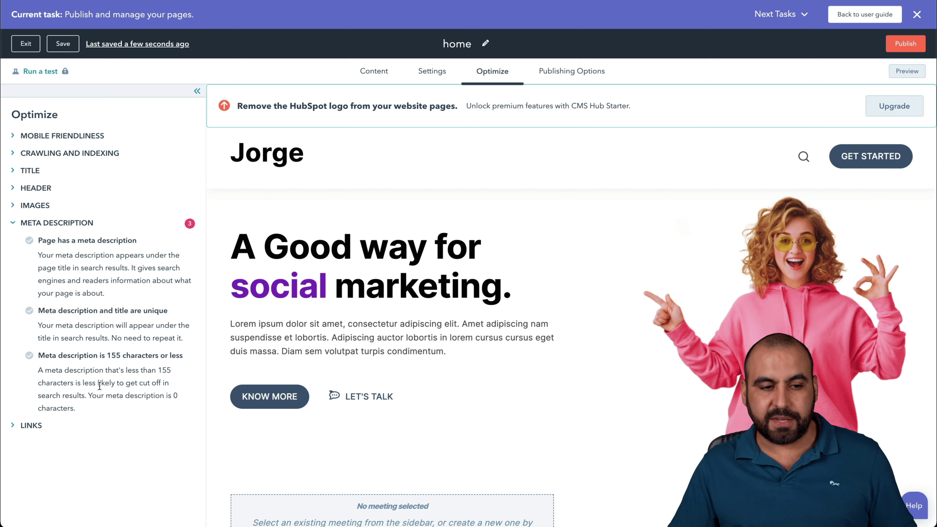
pyautogui.click(14, 171)
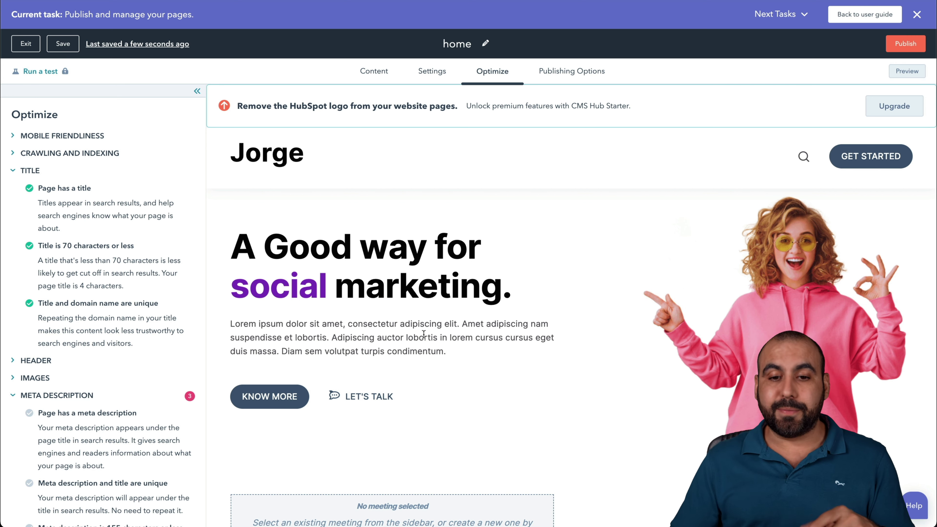
pyautogui.click(565, 74)
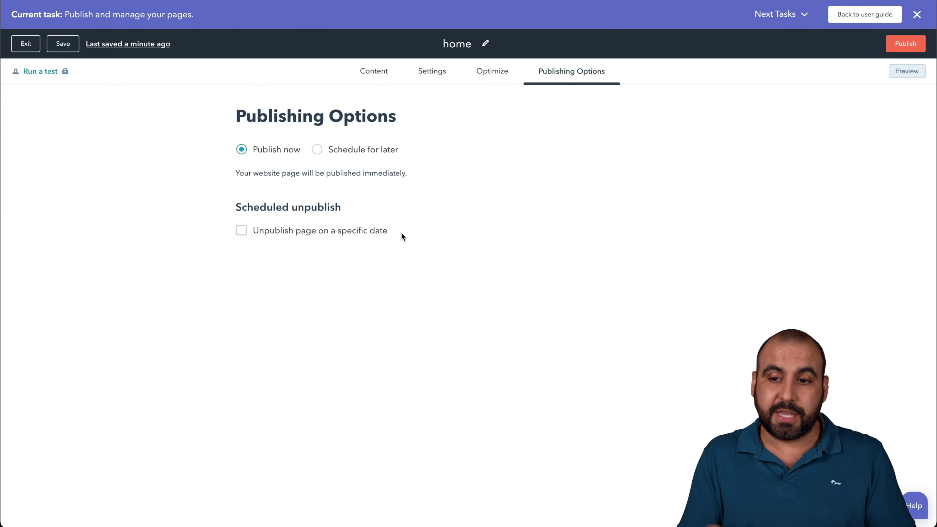
# Step: Publish the home page immediately and open its live URL
pyautogui.click(900, 46)
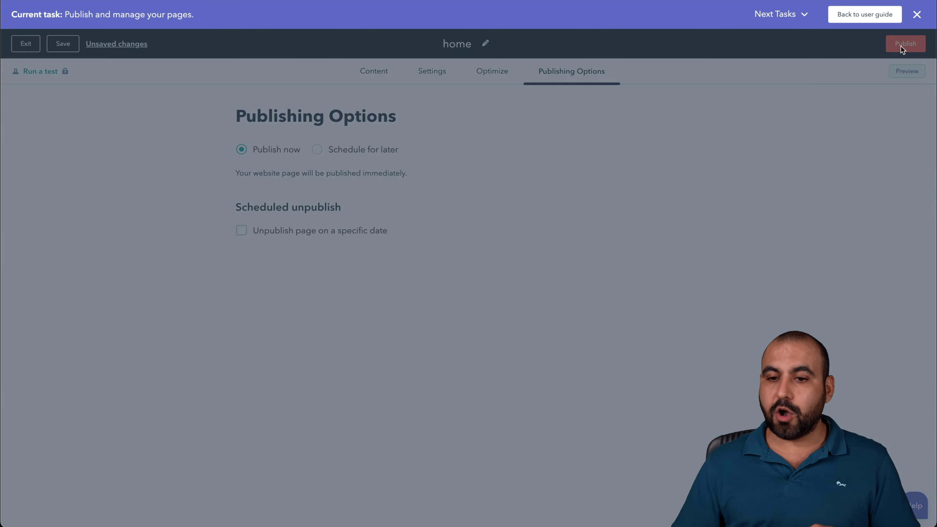
pyautogui.click(386, 216)
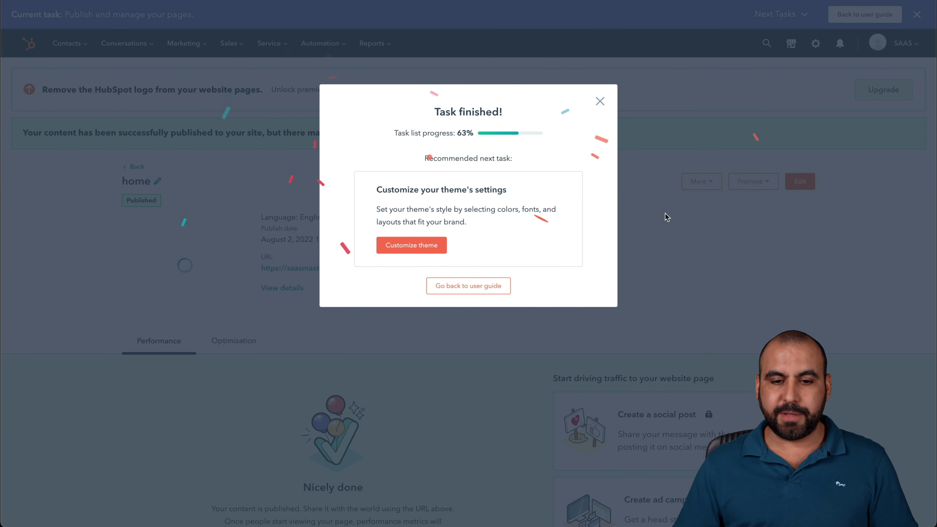
pyautogui.click(599, 101)
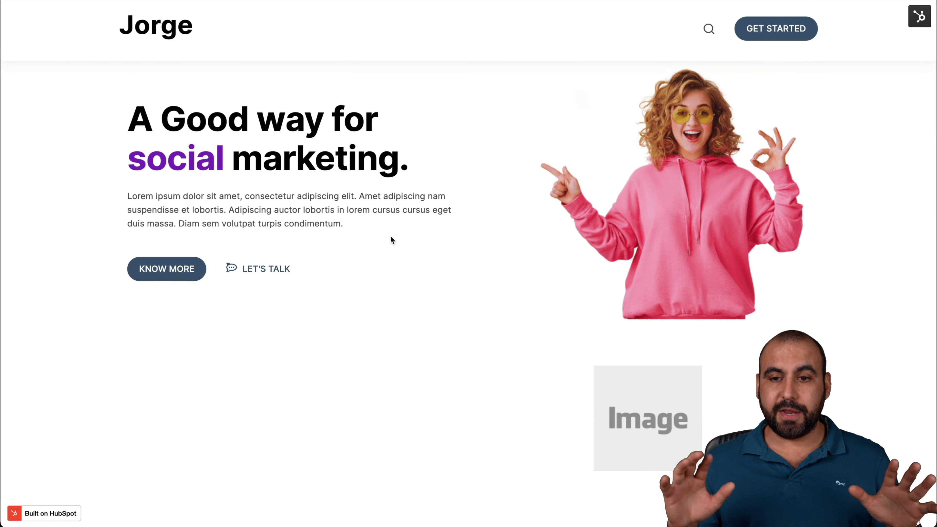
# Step: Scroll through the live Jorge site, reload it, and close it to return to page details
pyautogui.scroll(-10, 391, 238)
pyautogui.scroll(-20, 390, 236)
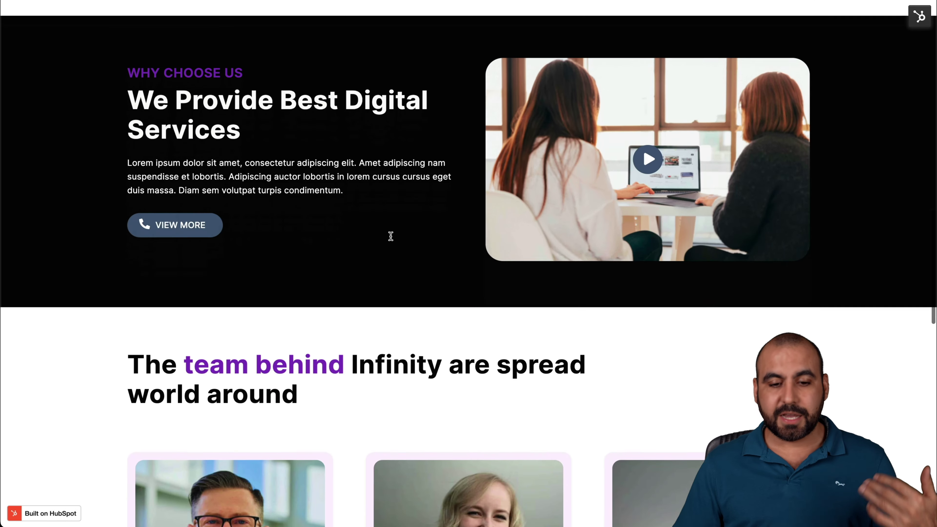
pyautogui.scroll(-5, 390, 235)
pyautogui.press('super+r')
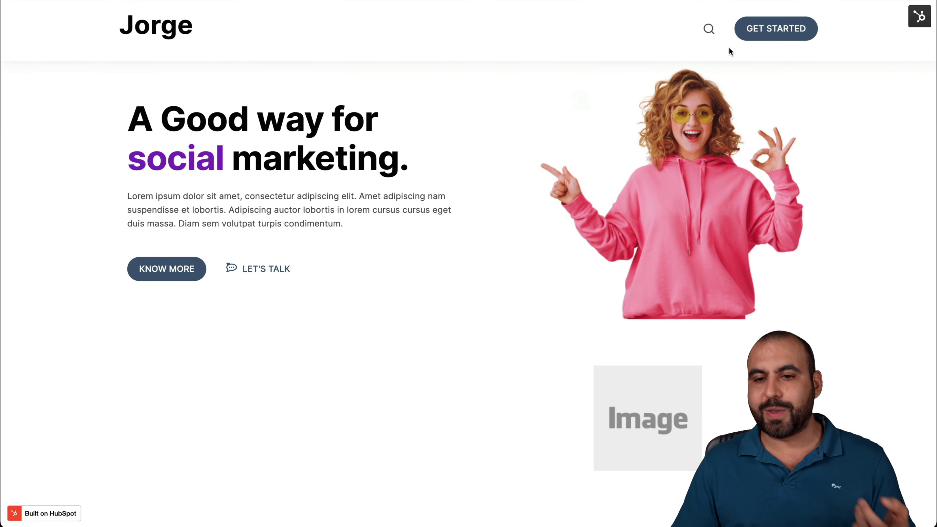
pyautogui.press('super+w')
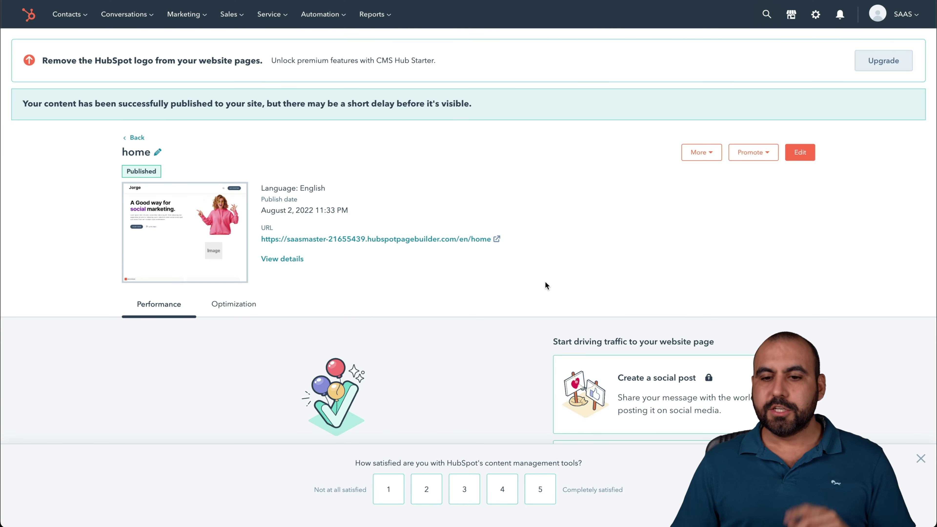
# Step: Check the page's More and Promote actions, then view its SEO recommendations, which list none
pyautogui.click(705, 154)
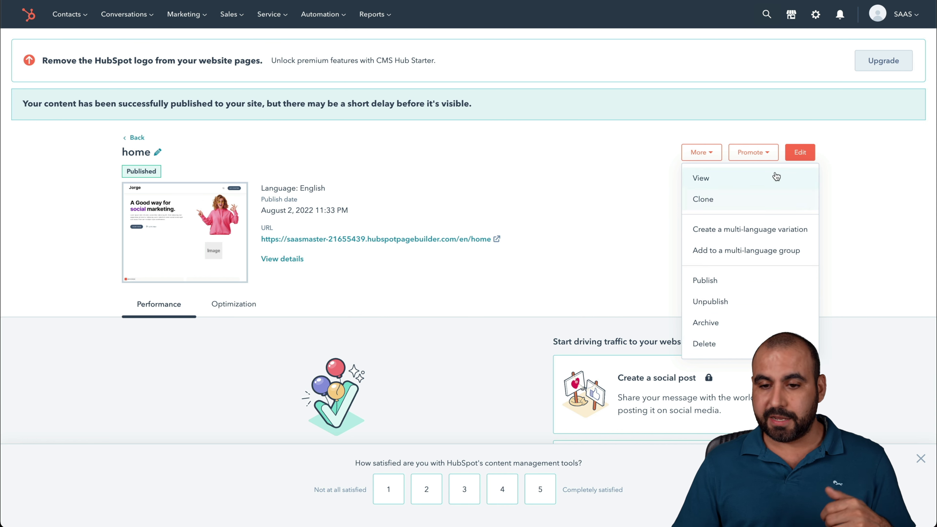
pyautogui.click(756, 155)
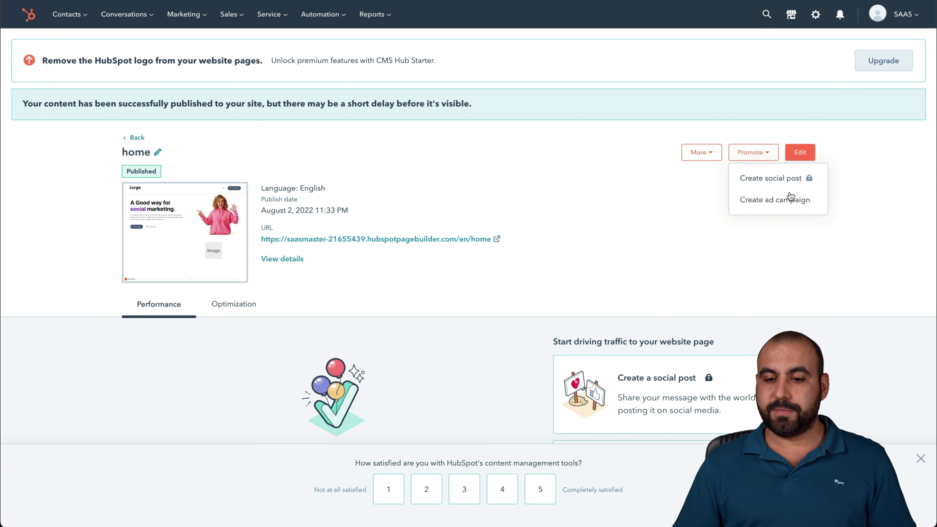
pyautogui.click(835, 153)
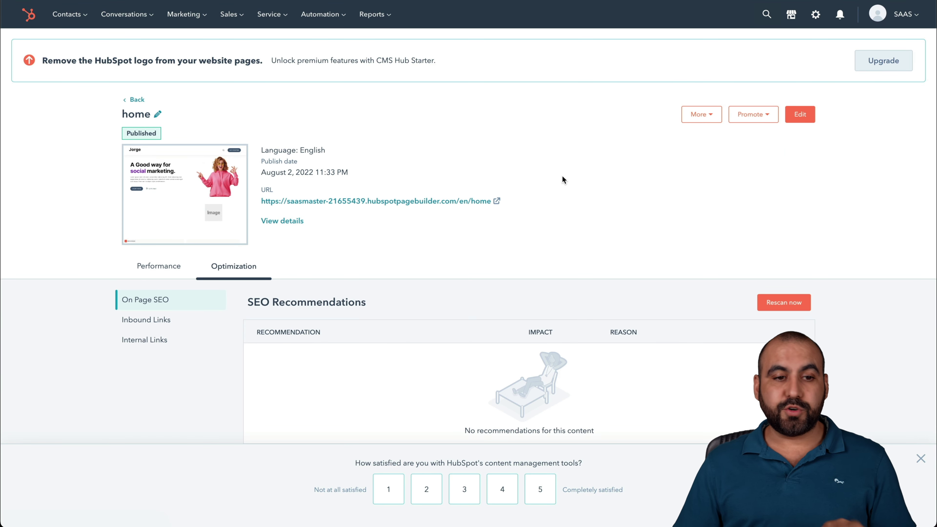
pyautogui.click(186, 15)
# Step: Open the home page from Website Pages and launch the Infinity theme settings editor
pyautogui.moveTo(203, 106)
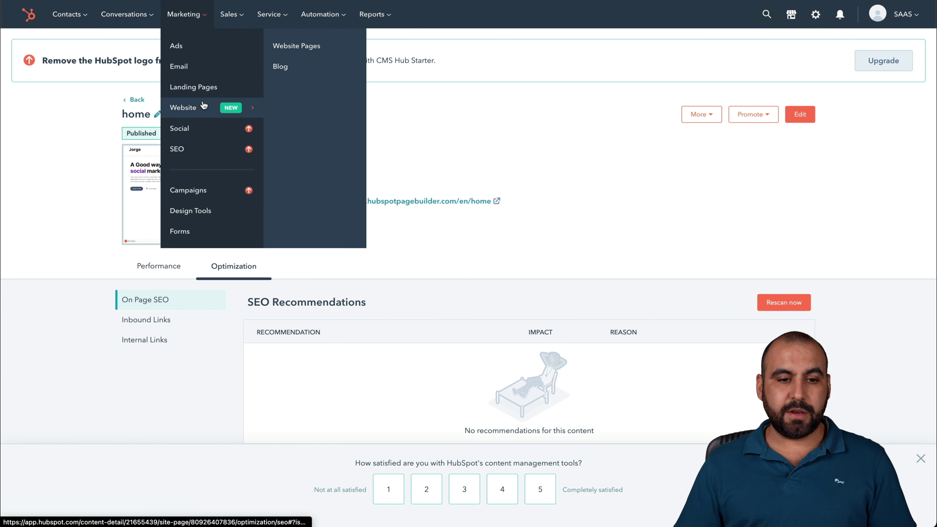
pyautogui.click(297, 53)
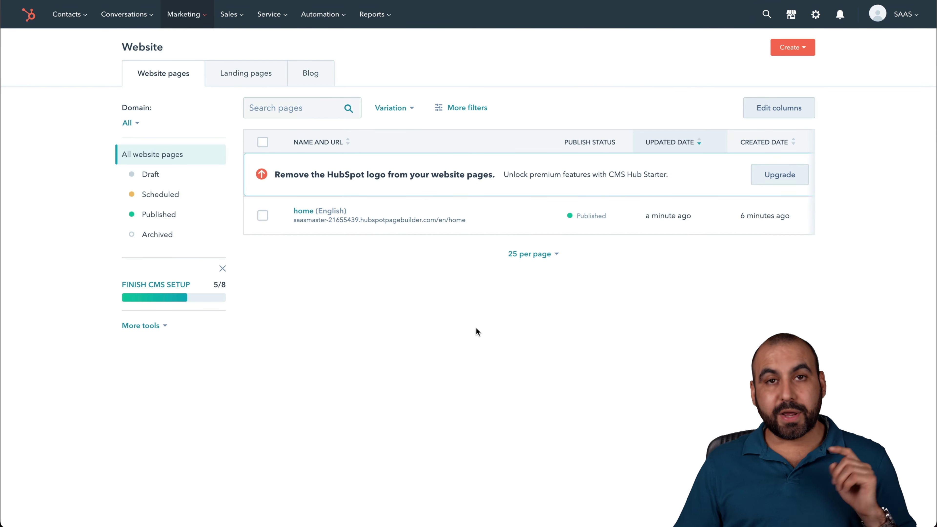
pyautogui.moveTo(339, 227)
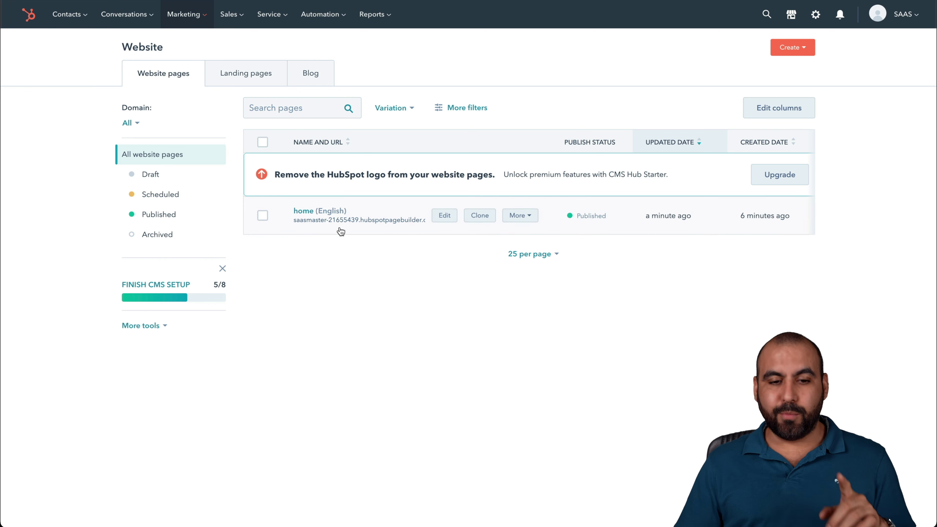
pyautogui.click(445, 215)
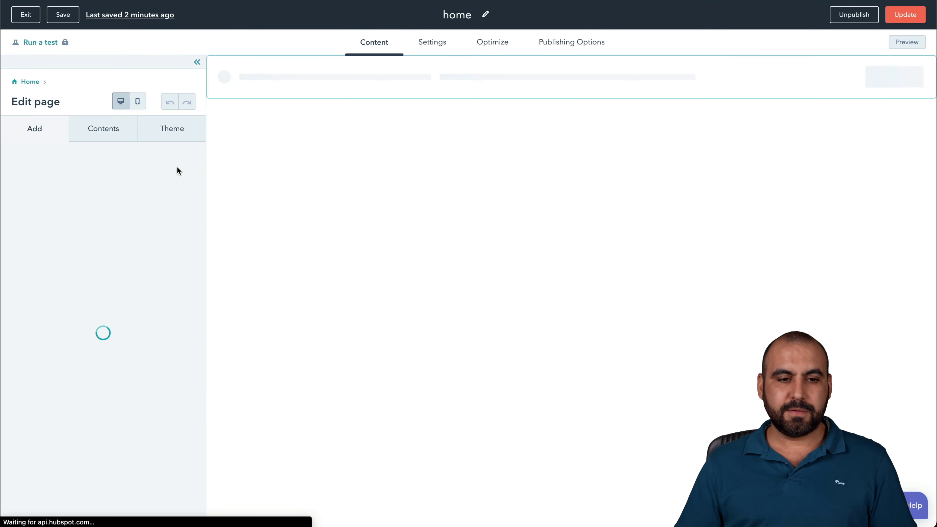
pyautogui.click(171, 131)
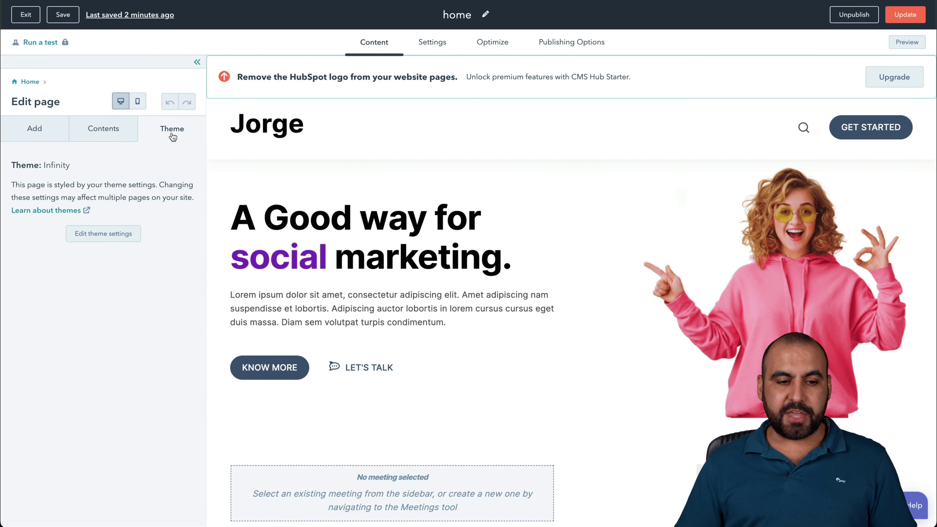
pyautogui.click(107, 240)
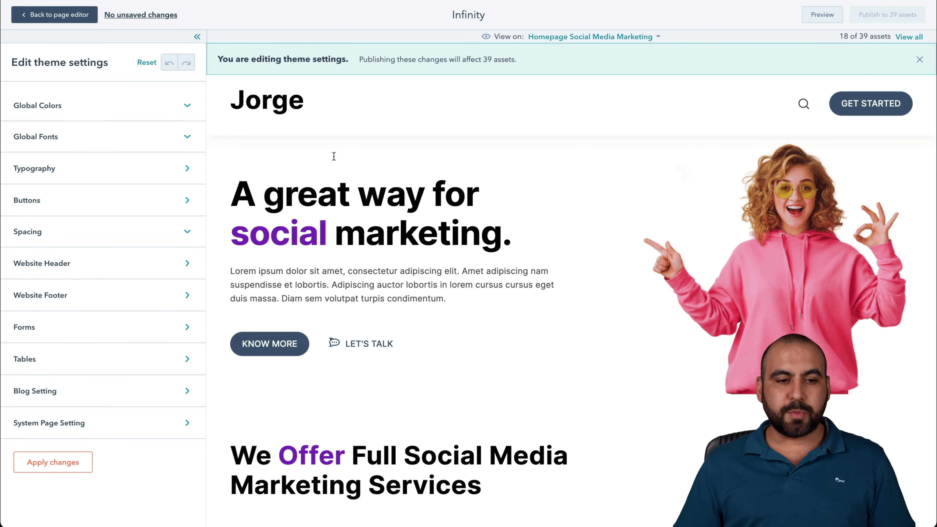
# Step: Inspect the Global Colors and Global Fonts, apply the unchanged theme settings, and return to the page editor
pyautogui.click(147, 111)
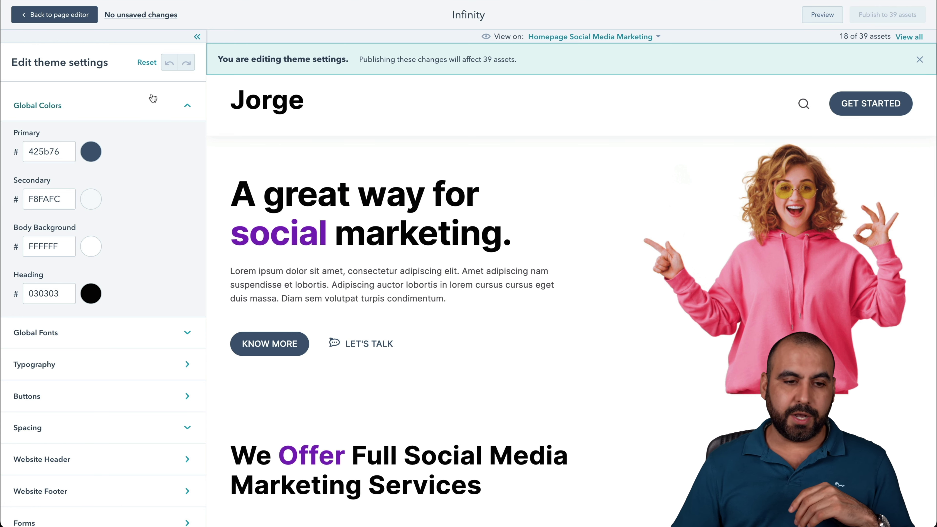
pyautogui.click(162, 102)
pyautogui.click(121, 145)
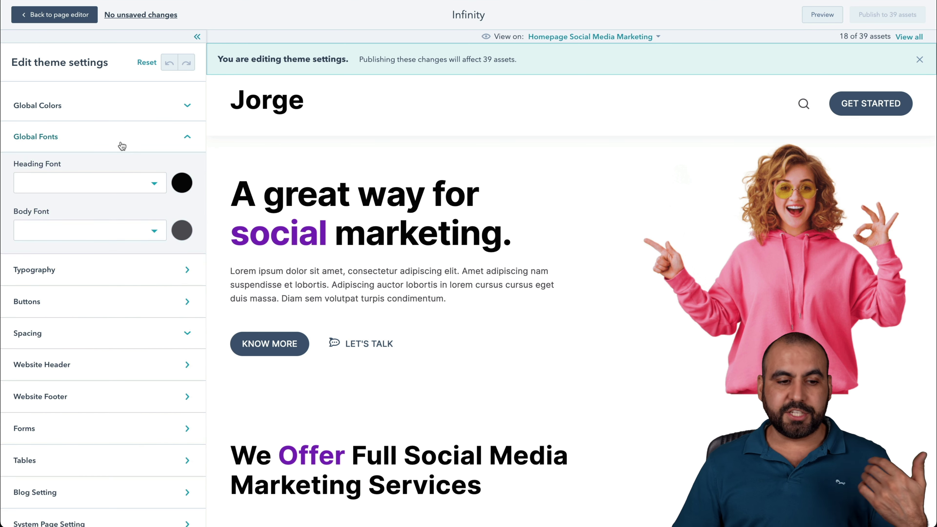
pyautogui.click(128, 145)
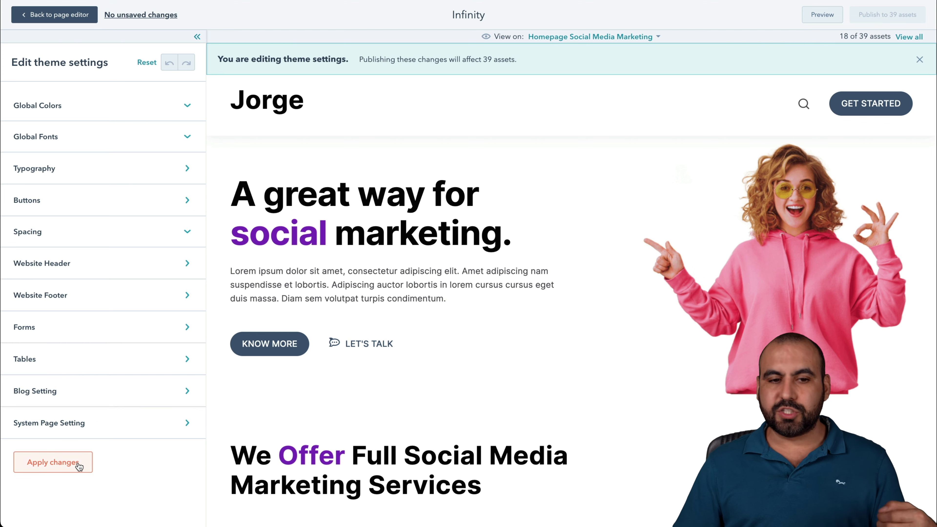
pyautogui.click(57, 468)
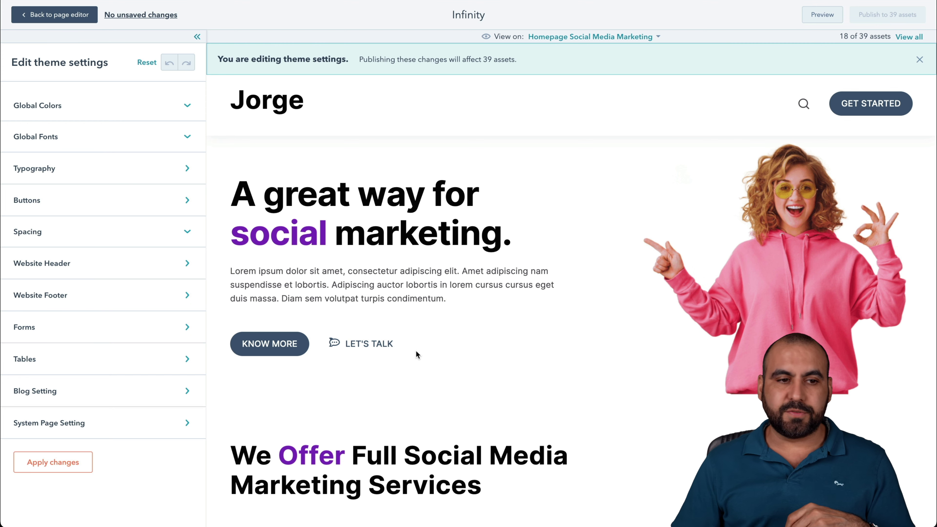
pyautogui.click(64, 16)
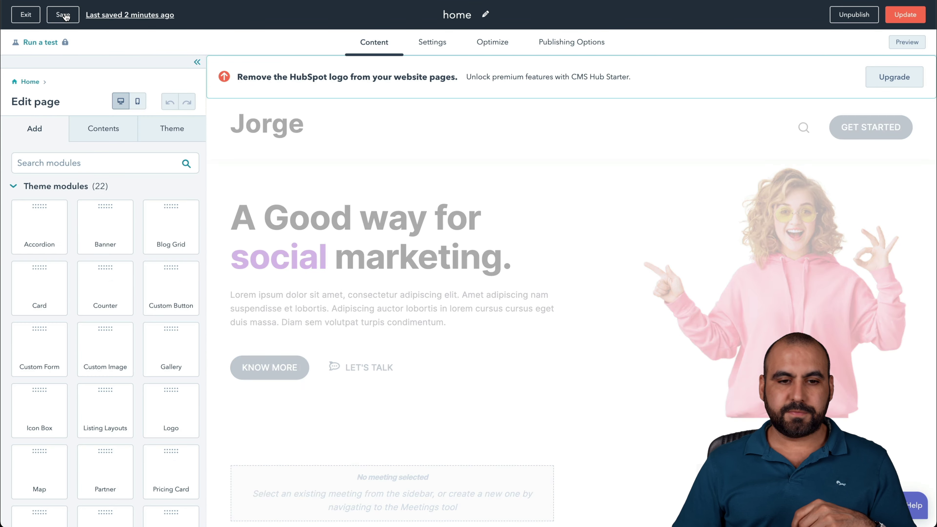
# Step: Exit to the Website pages list and briefly view the page creation options
pyautogui.click(35, 18)
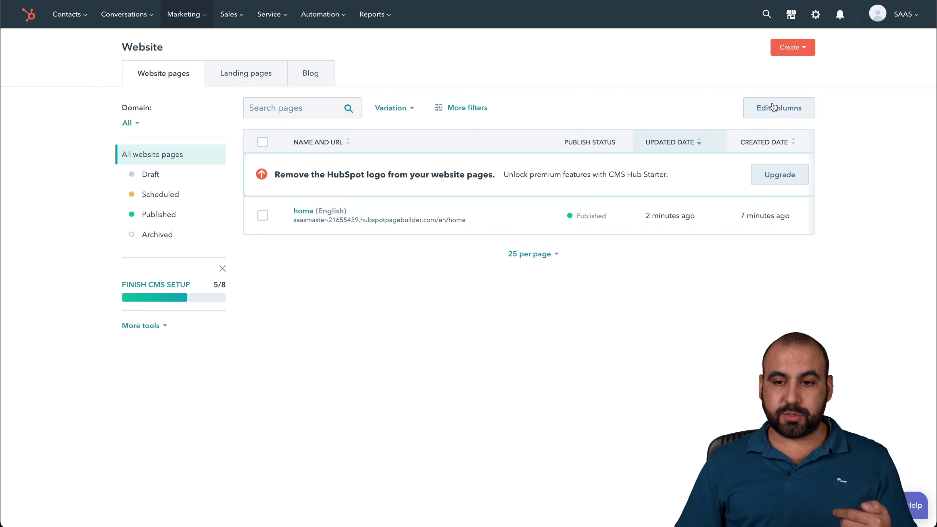
pyautogui.click(788, 47)
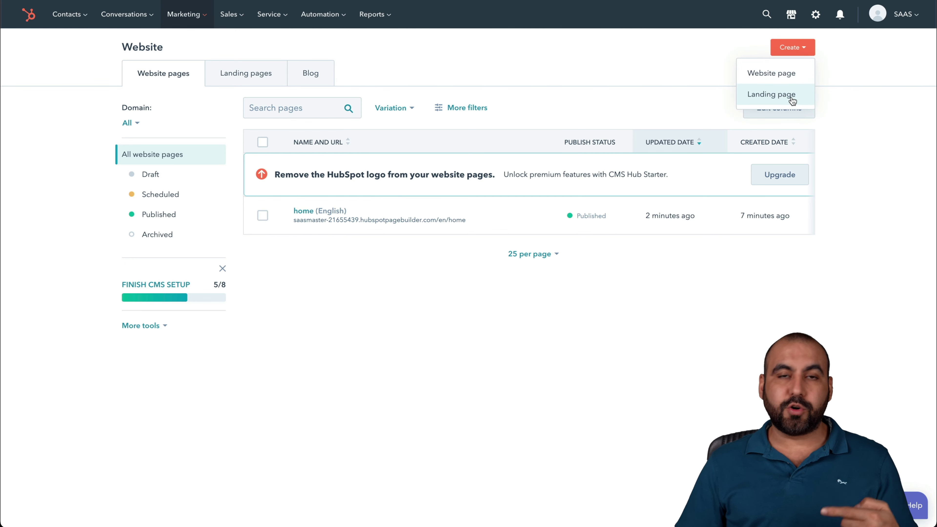
pyautogui.click(446, 296)
# Step: In the CMS setup guide, skip the Create your blog and theme tasks and choose Connect domain
pyautogui.click(168, 286)
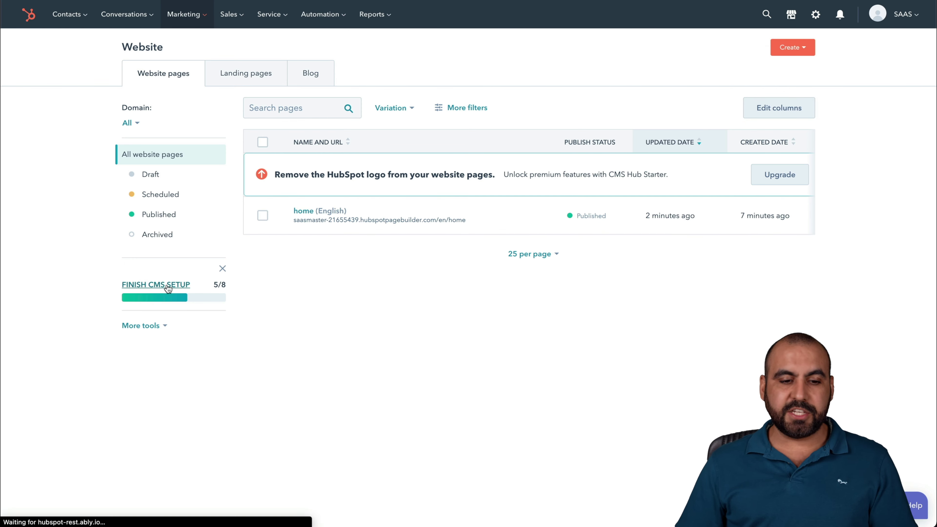
pyautogui.scroll(-1, 459, 320)
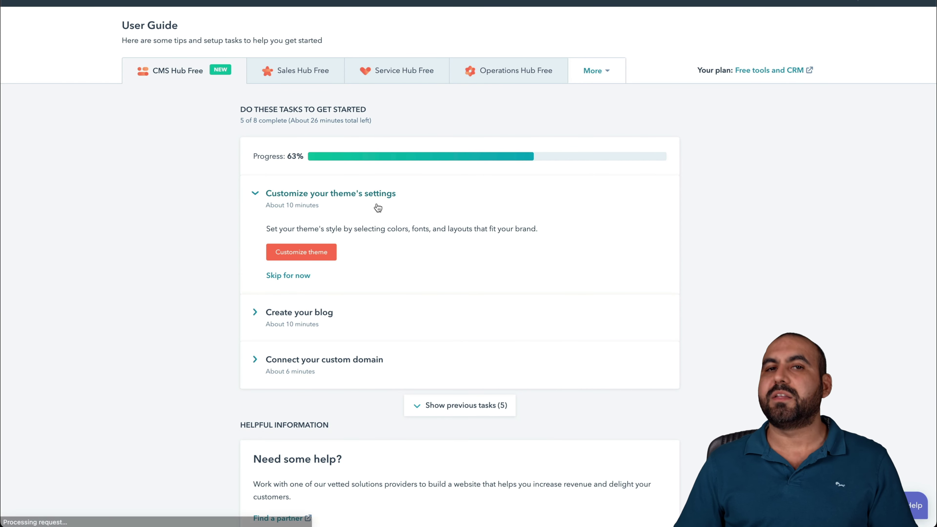
pyautogui.scroll(-1, 369, 255)
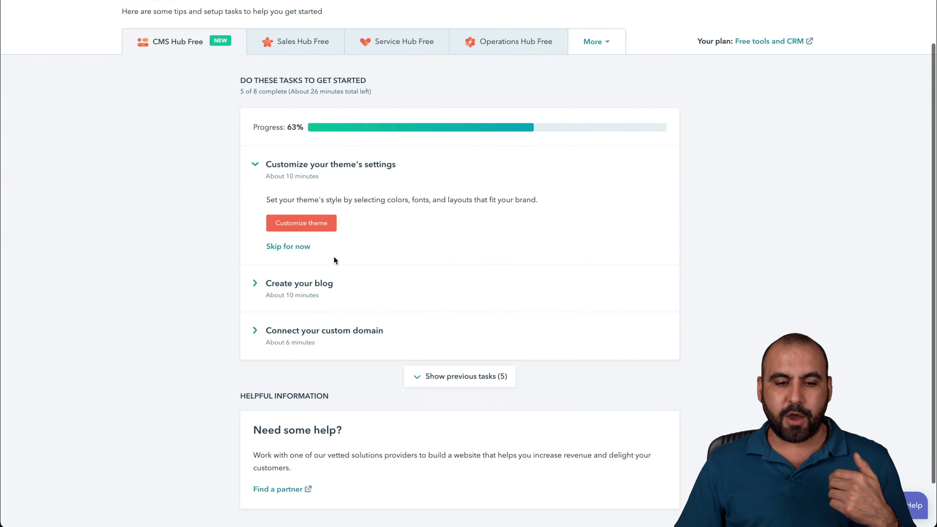
pyautogui.click(364, 287)
pyautogui.scroll(-1, 406, 287)
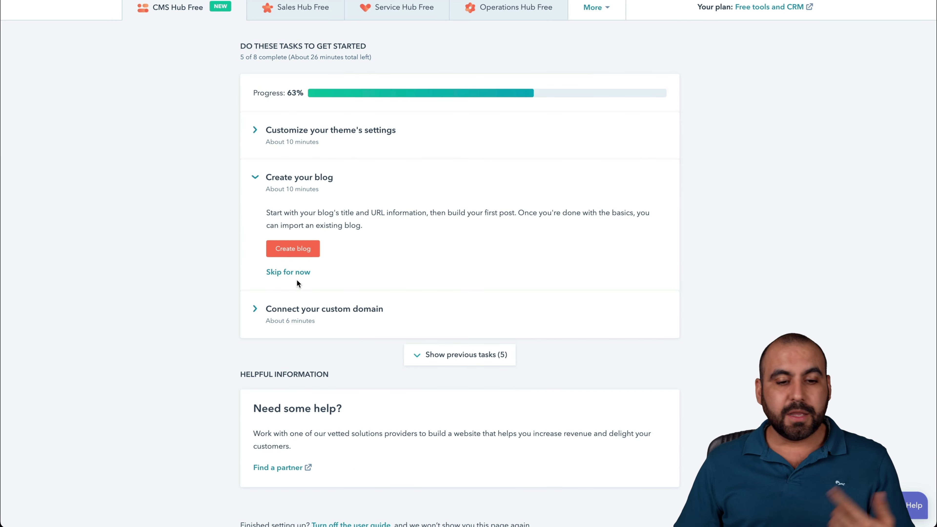
pyautogui.click(291, 272)
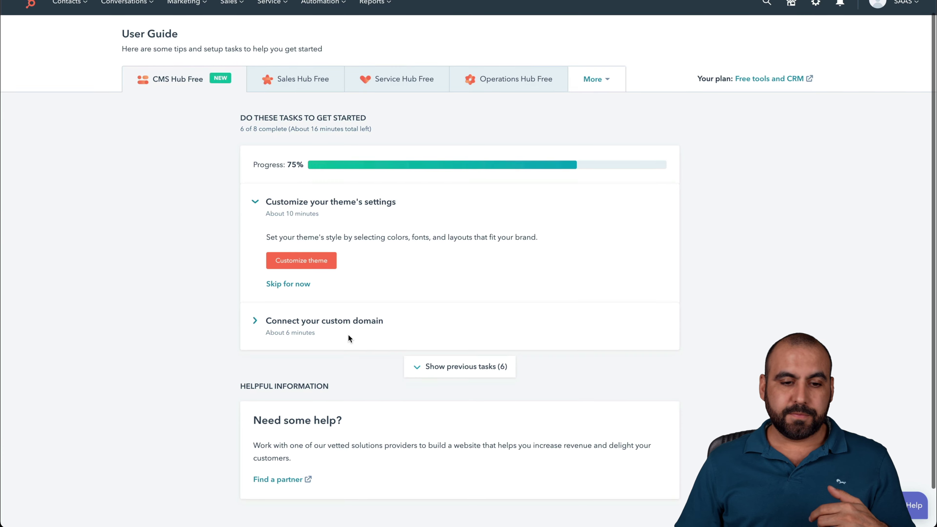
pyautogui.click(288, 284)
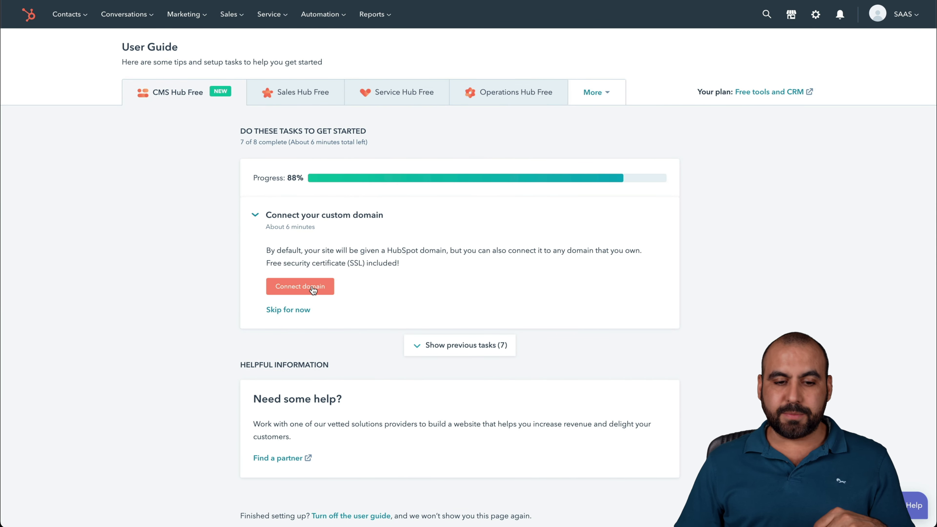
pyautogui.click(299, 287)
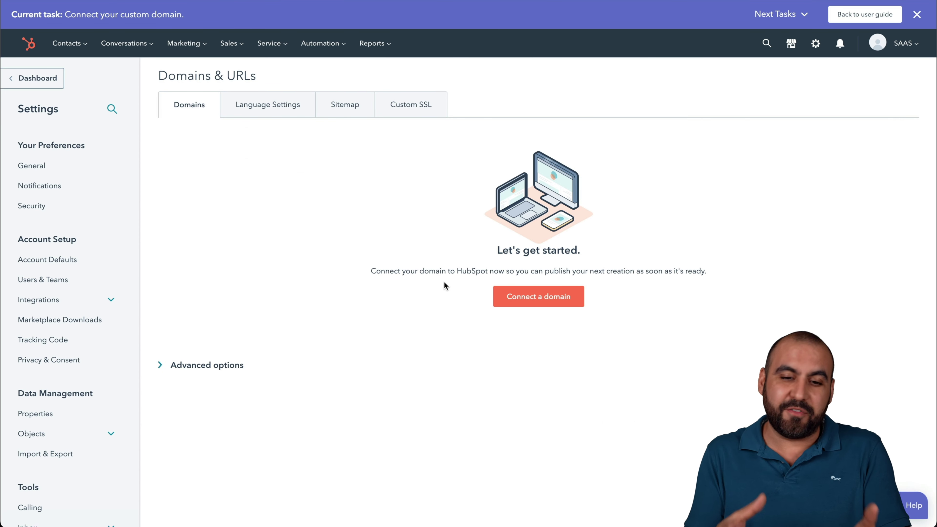
# Step: Start the primary domain wizard and enter saas.saasmaster.net as the domain
pyautogui.click(548, 295)
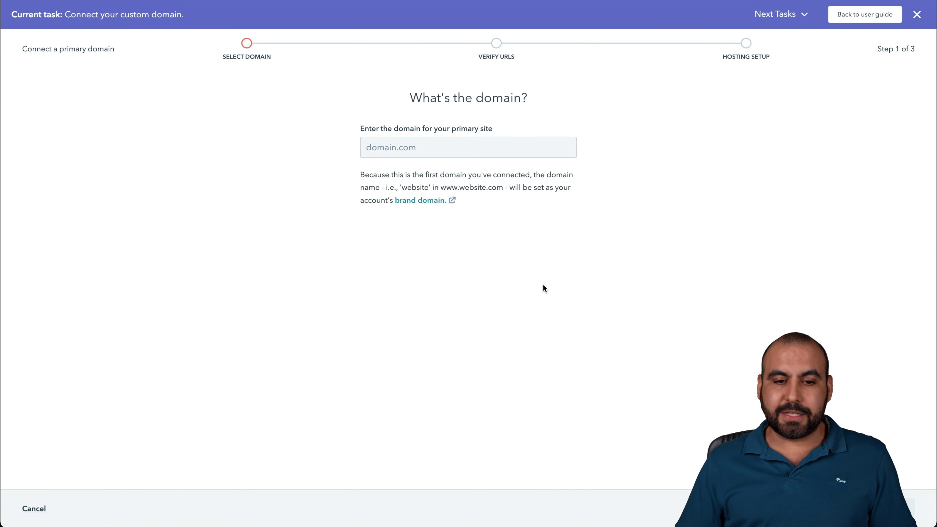
pyautogui.click(436, 144)
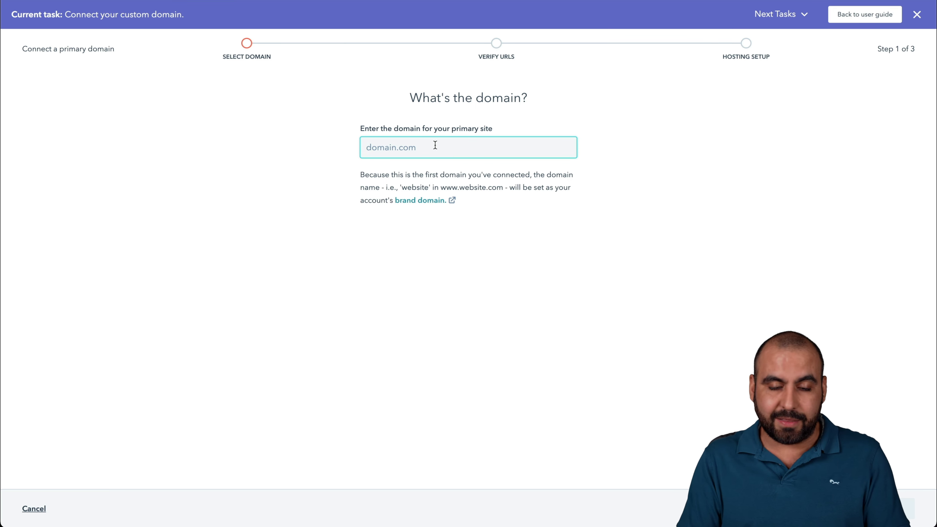
pyautogui.write('saas')
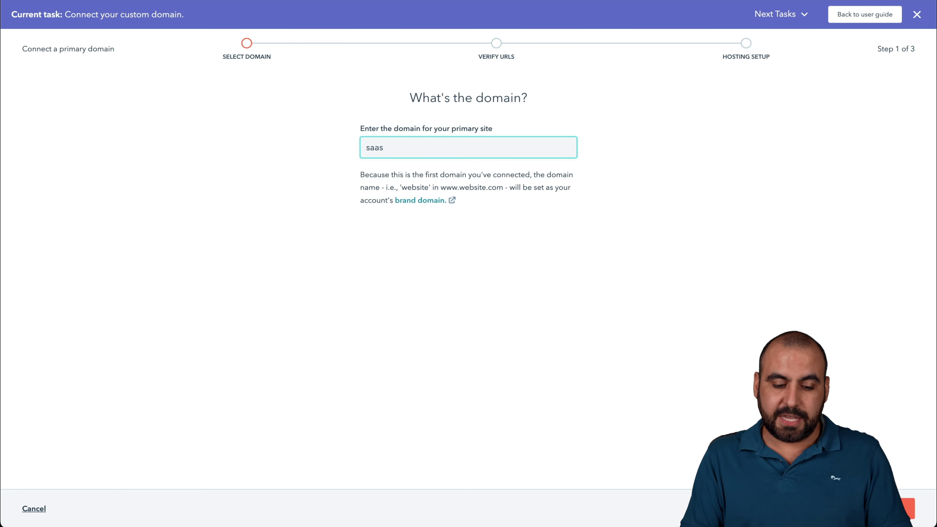
pyautogui.write('.saasmaster.net')
pyautogui.click(583, 289)
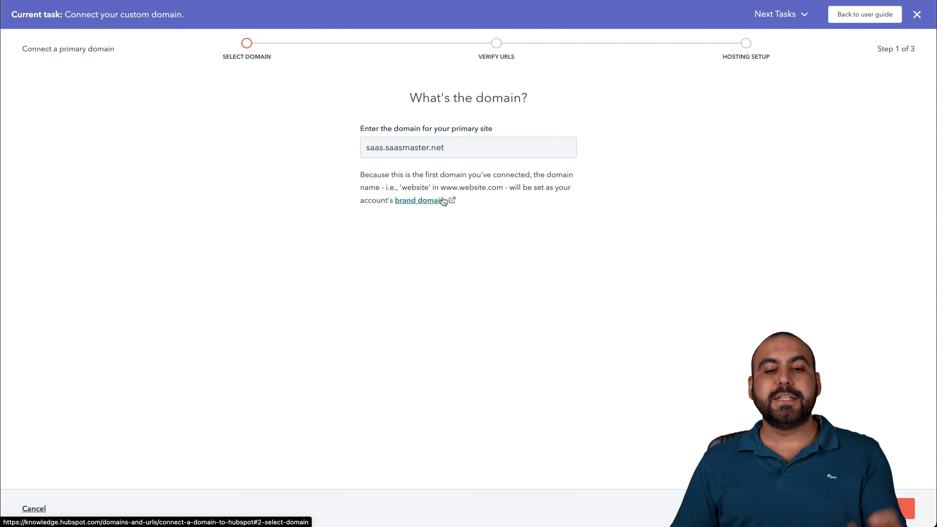
# Step: Advance through Specify and Verify URLs to Hosting Setup showing the CNAME record, then exit
pyautogui.click(903, 505)
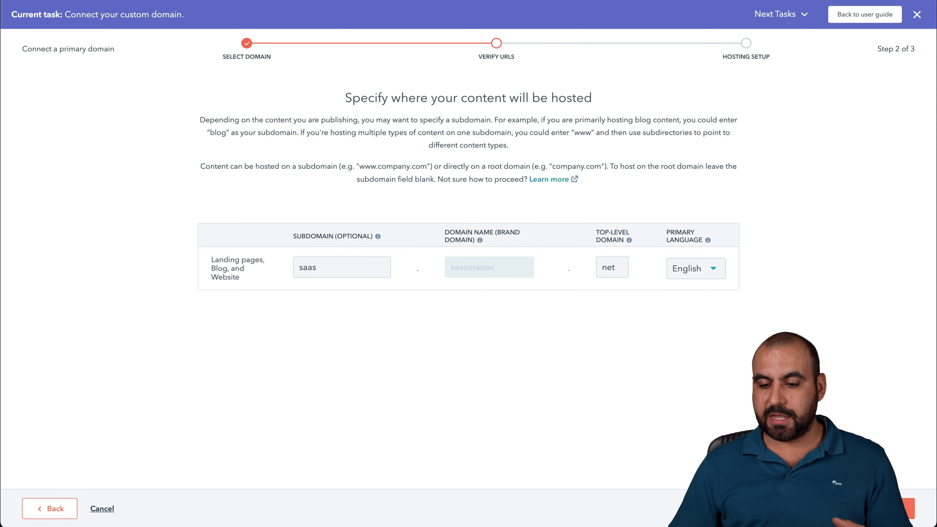
pyautogui.click(904, 506)
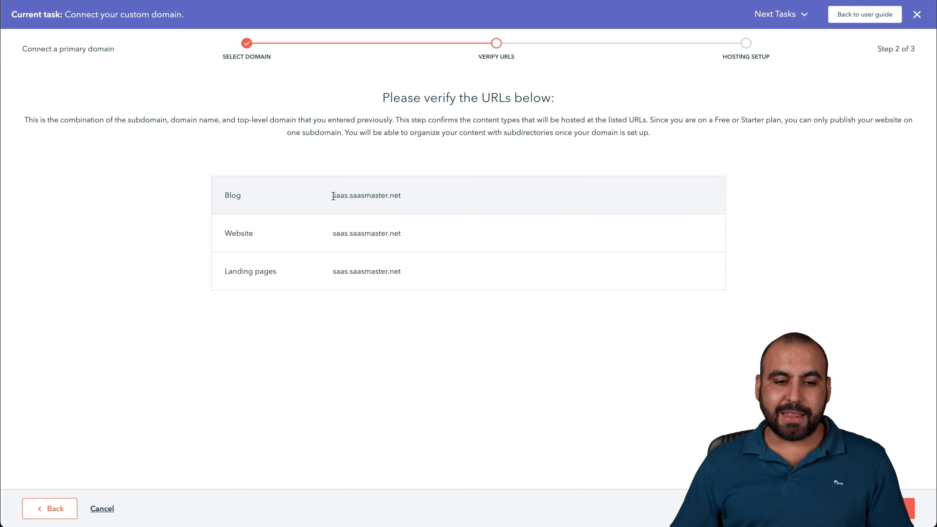
pyautogui.moveTo(413, 234); pyautogui.dragTo(332, 234)
pyautogui.click(535, 334)
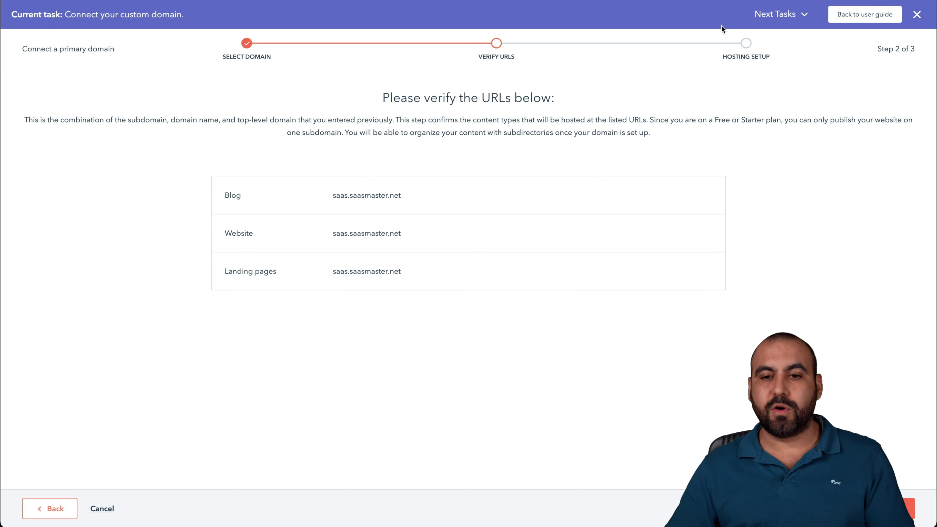
pyautogui.click(907, 509)
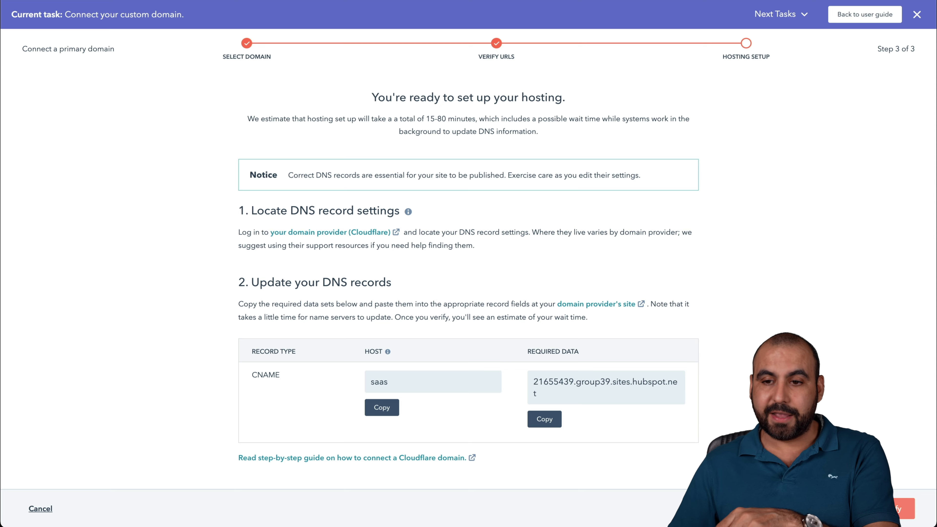
pyautogui.click(913, 18)
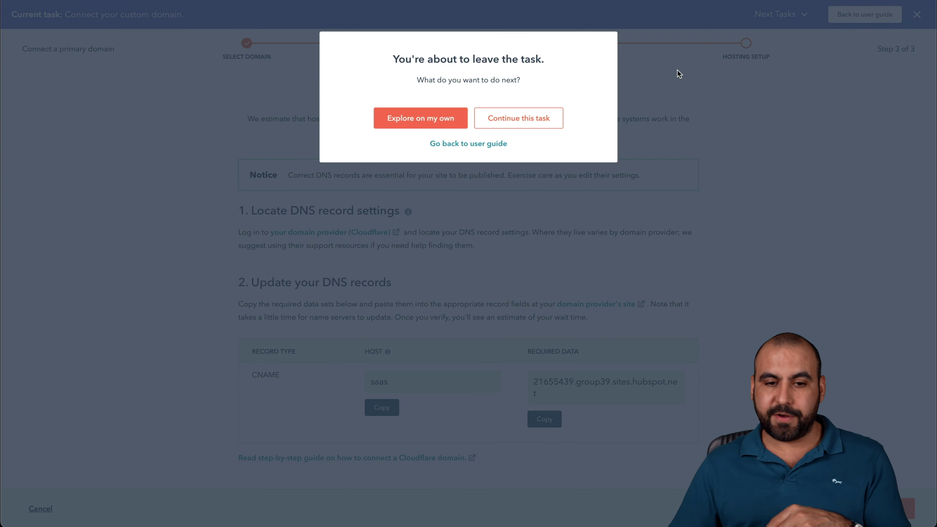
# Step: Cancel the domain wizard with saas.saasmaster.net pending and go to the Website Pages list
pyautogui.click(675, 73)
pyautogui.click(41, 507)
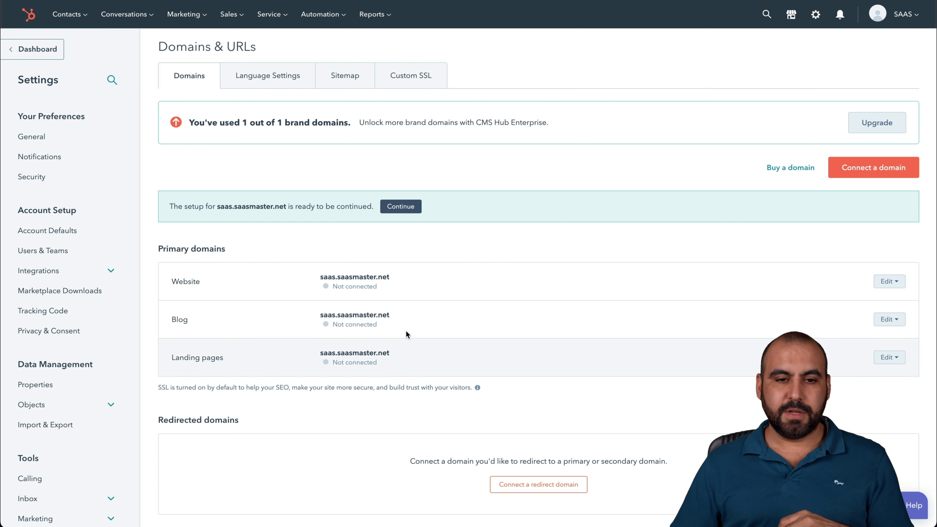
pyautogui.click(181, 14)
pyautogui.moveTo(201, 109)
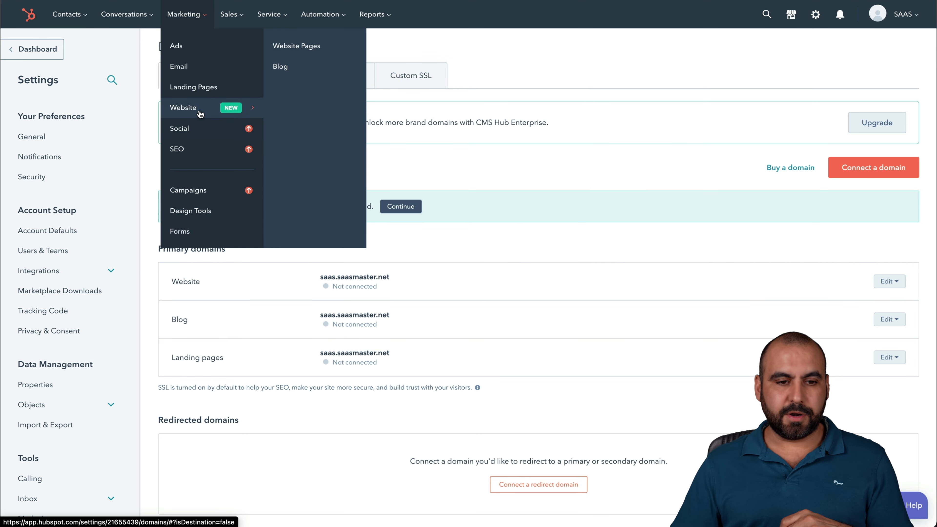
pyautogui.click(287, 46)
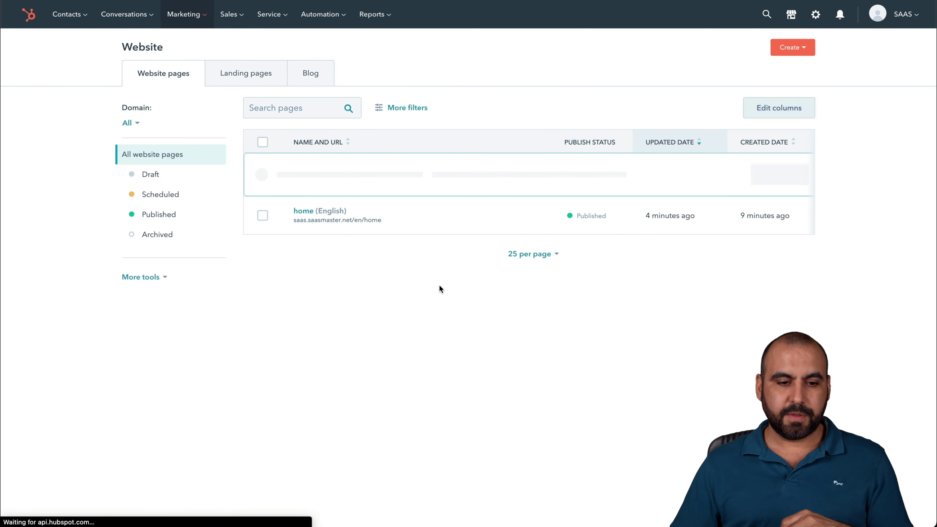